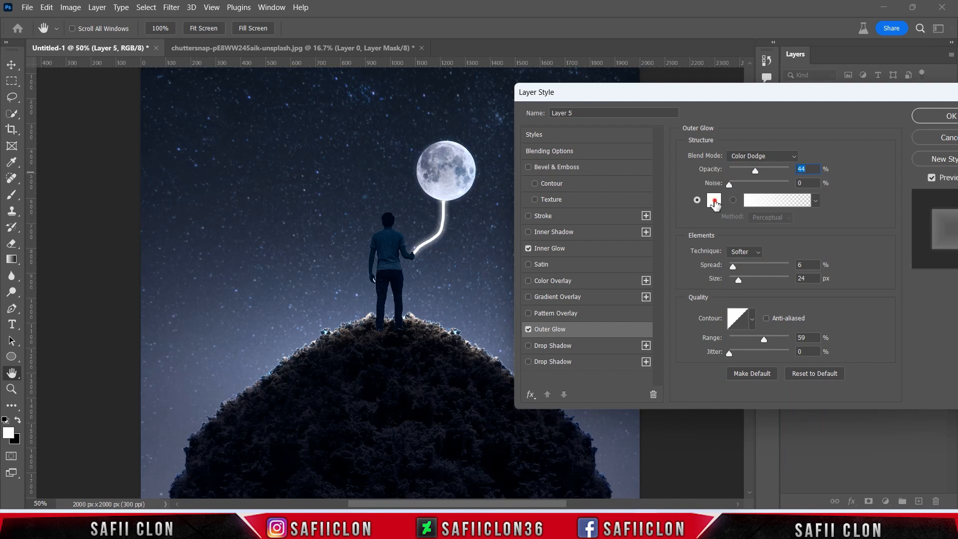
# Step: Set the moon layer's Outer Glow to white with 9% spread and 68 px size, and apply the layer style
pyautogui.click(809, 51)
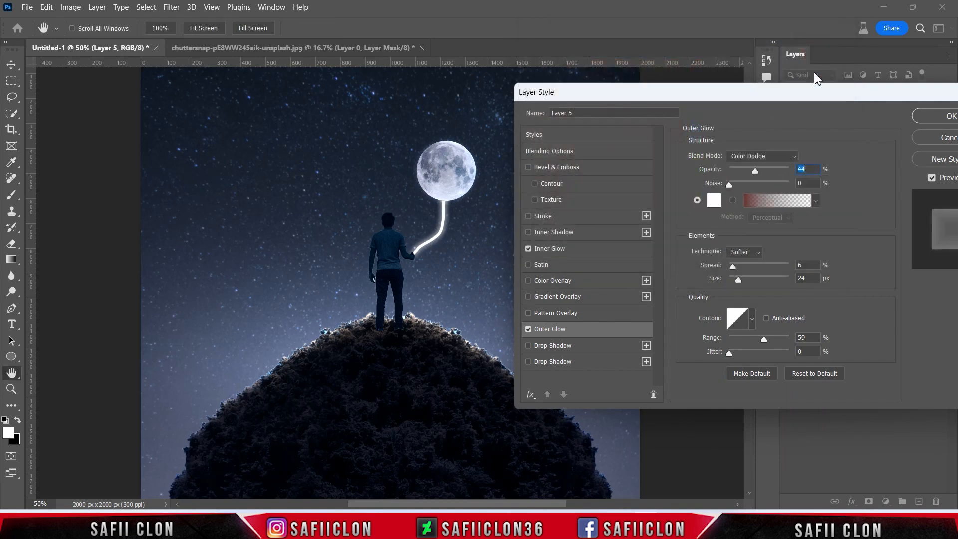
pyautogui.click(735, 266)
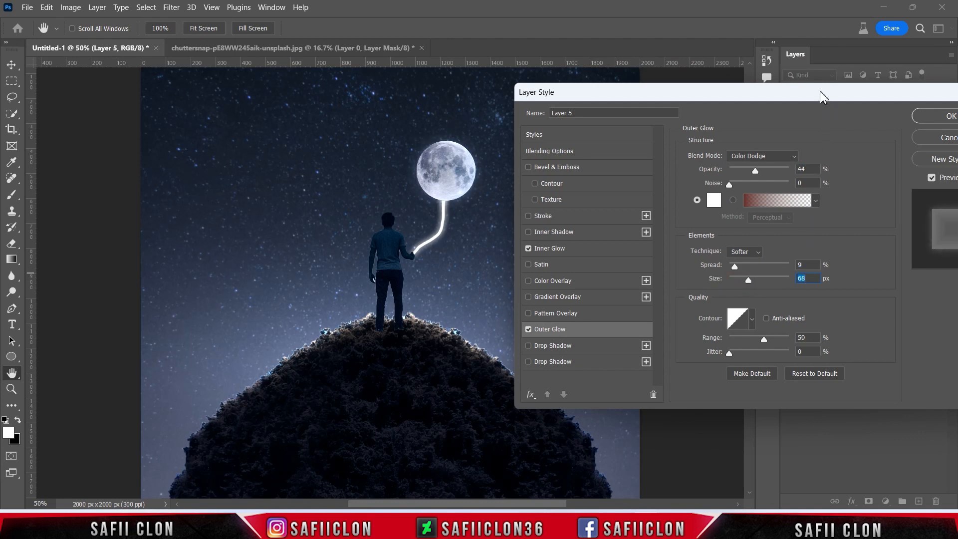
pyautogui.moveTo(824, 98); pyautogui.dragTo(590, 116)
pyautogui.click(718, 135)
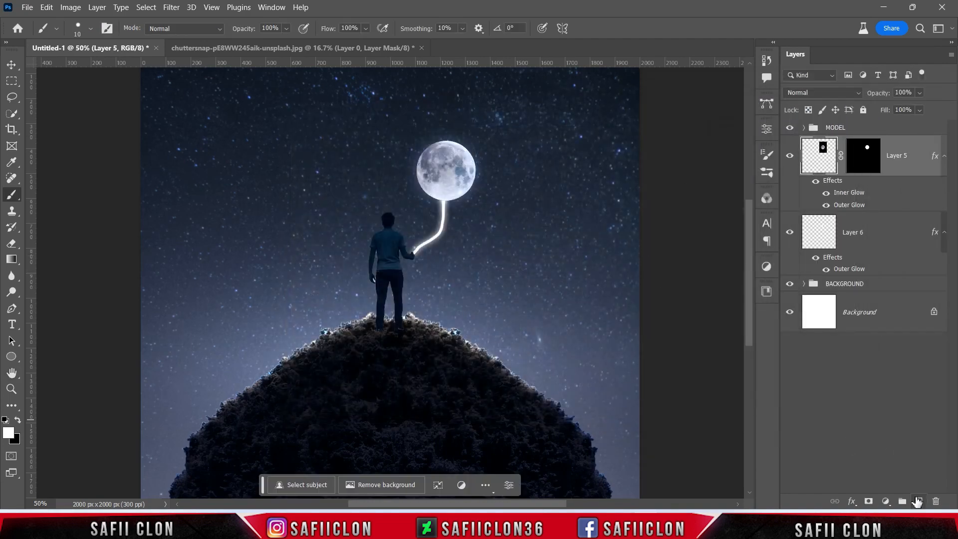
# Step: Add a new layer above the moon layer and set up a Soft Round brush at 77 px
pyautogui.click(918, 501)
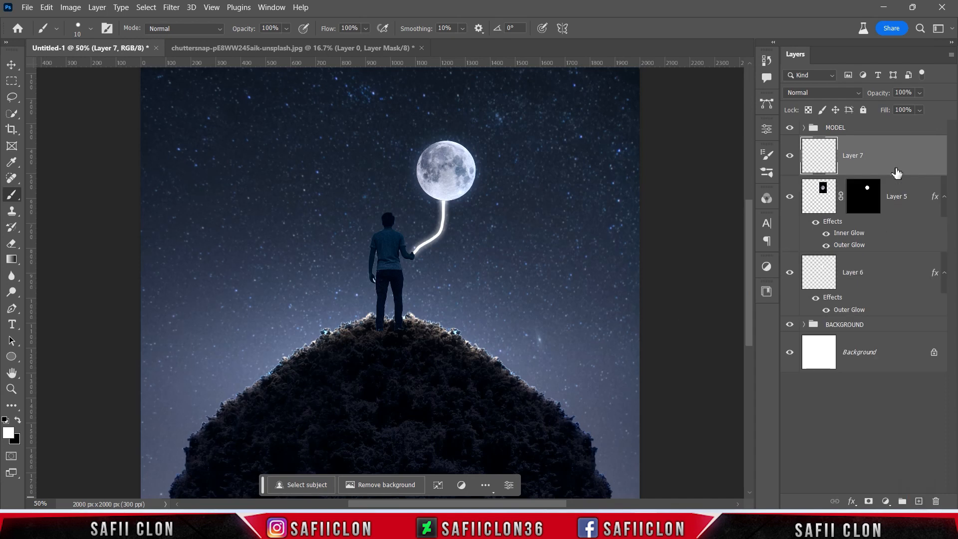
pyautogui.rightClick(15, 199)
pyautogui.click(54, 192)
pyautogui.click(91, 29)
pyautogui.click(111, 199)
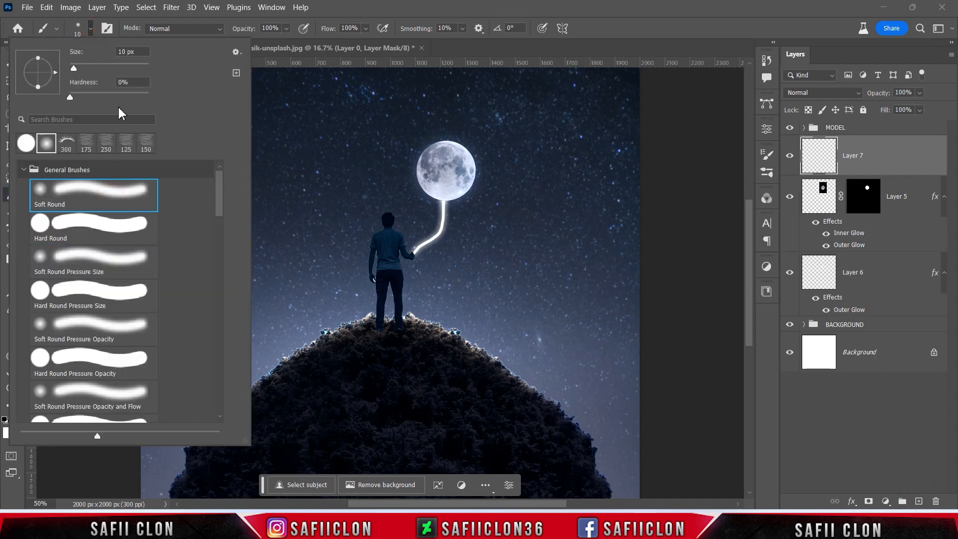
pyautogui.moveTo(77, 68); pyautogui.dragTo(99, 68)
pyautogui.click(91, 29)
# Step: Set the brush opacity to 19% and the foreground colour to white (ffffff)
pyautogui.click(287, 29)
pyautogui.moveTo(299, 42); pyautogui.dragTo(259, 43)
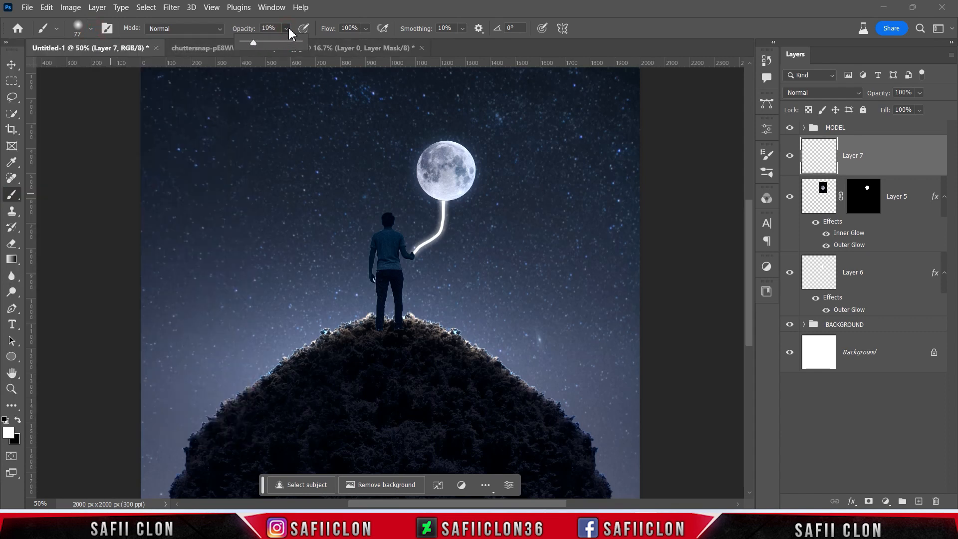
pyautogui.click(8, 432)
pyautogui.moveTo(544, 77); pyautogui.dragTo(526, 56)
pyautogui.click(816, 53)
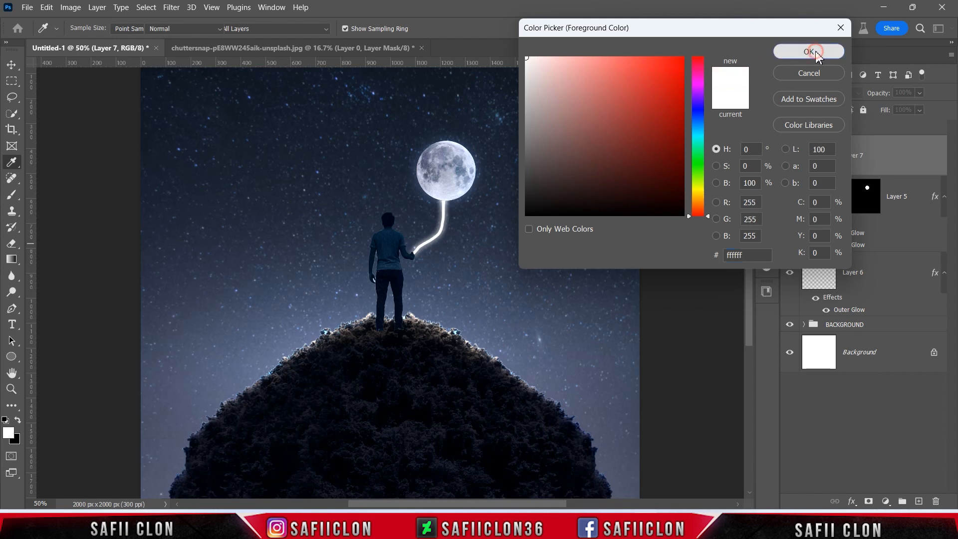
# Step: Try the soft white brush over the moon at 400 and 200 px, and reduce its size to 150 px
pyautogui.press(']')
pyautogui.press(']')
pyautogui.press(']')
pyautogui.press(']')
pyautogui.press(']')
pyautogui.press(']')
pyautogui.press(']')
pyautogui.press(']')
pyautogui.press(']')
pyautogui.press(']')
pyautogui.press(']')
pyautogui.press(']')
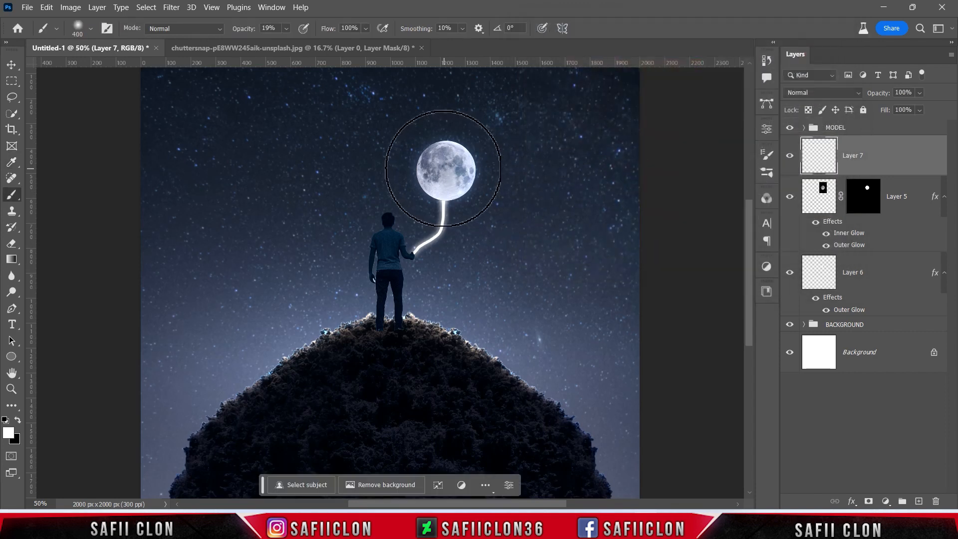
pyautogui.press('[')
pyautogui.press('[')
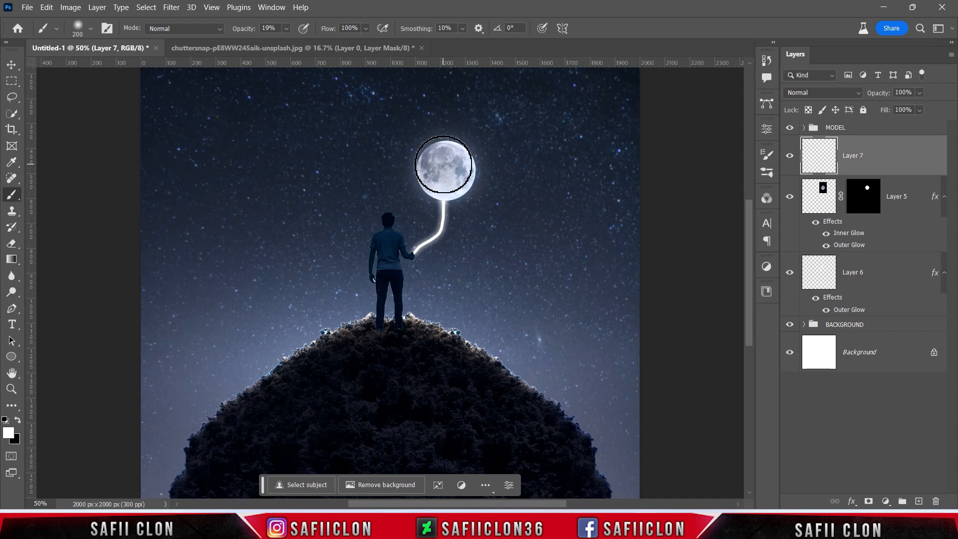
pyautogui.press('[')
pyautogui.press('[')
pyautogui.press('[')
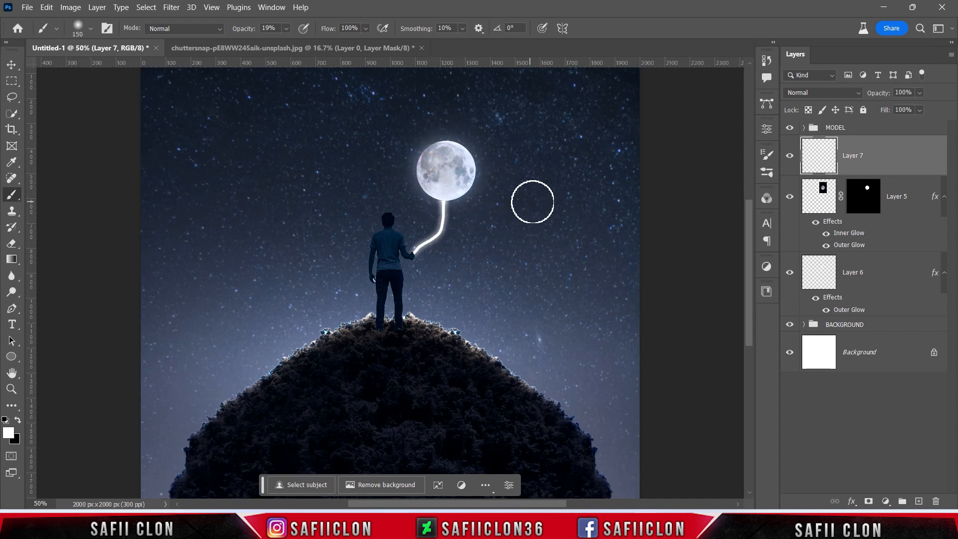
# Step: Set the new layer to Overlay, brighten the moon with the soft brush enlarged to 400 px, and compare the layer off and on
pyautogui.click(815, 91)
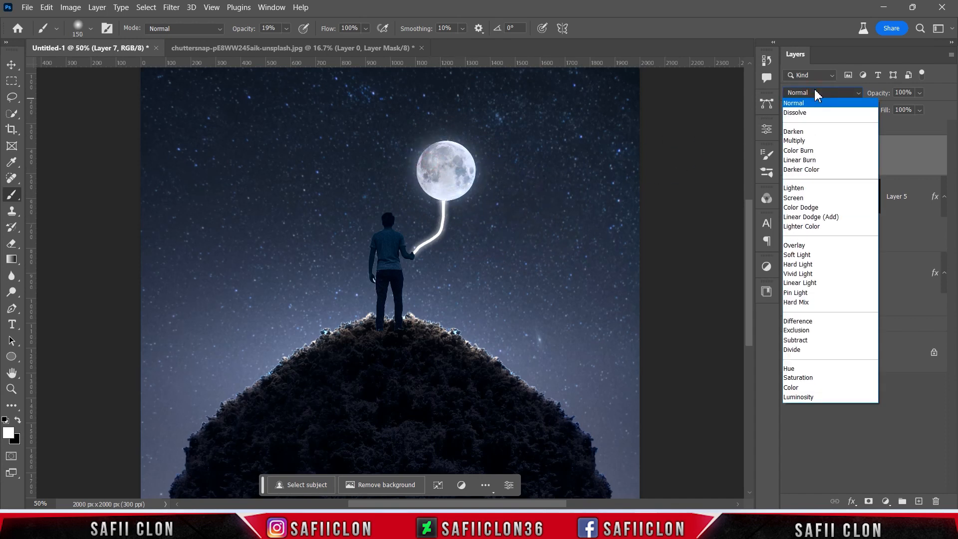
pyautogui.click(804, 248)
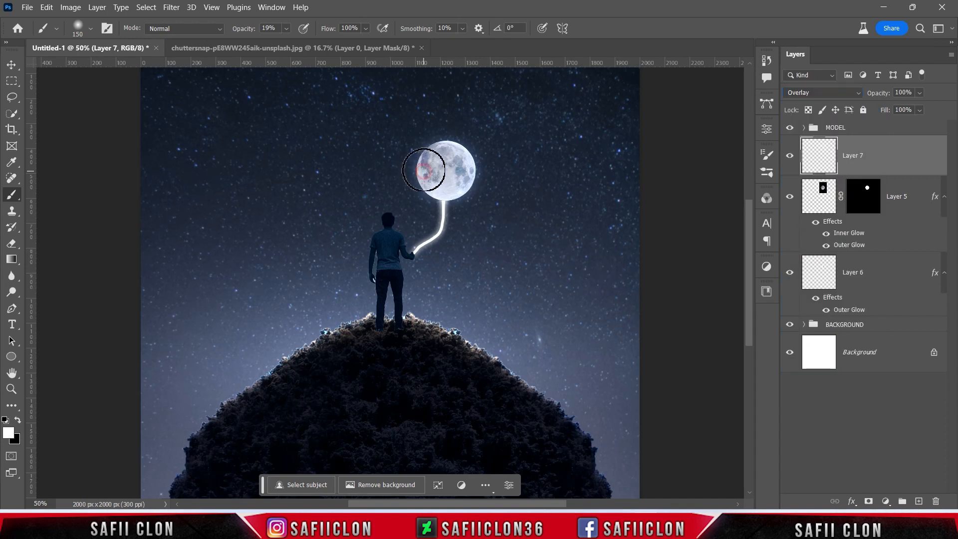
pyautogui.press(']')
pyautogui.press(']')
pyautogui.press(']')
pyautogui.press(']')
pyautogui.press(']')
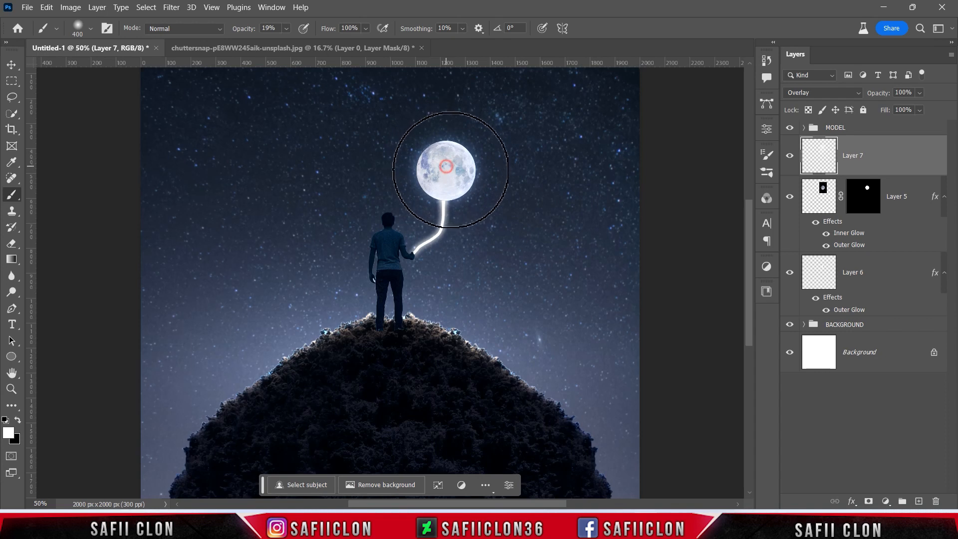
pyautogui.click(789, 157)
pyautogui.click(789, 156)
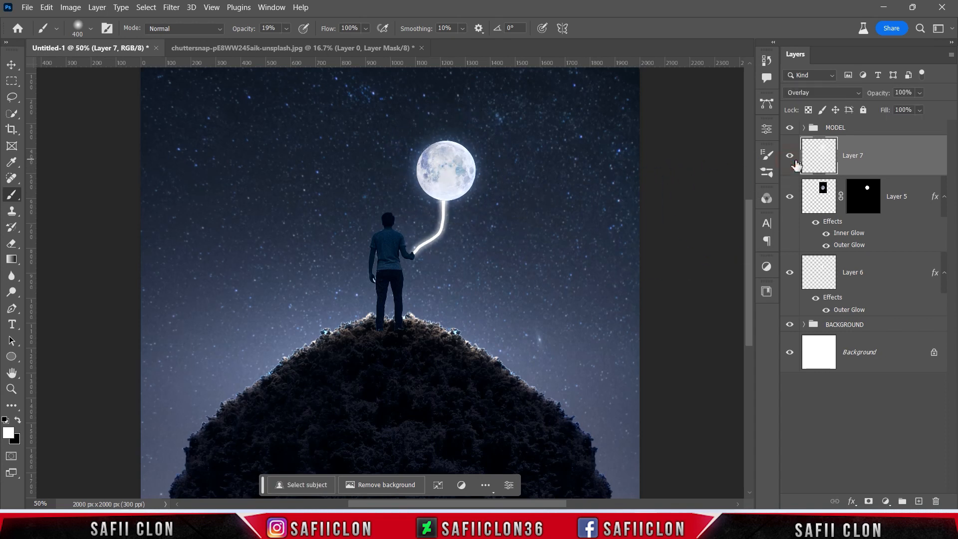
# Step: Add another layer above the Overlay layer and set the brush opacity to 17%
pyautogui.click(918, 499)
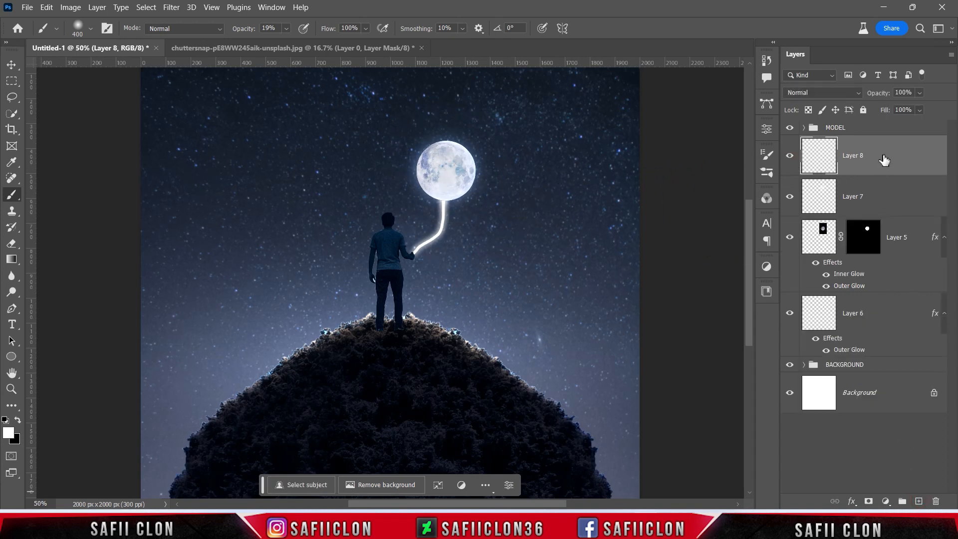
pyautogui.rightClick(8, 196)
pyautogui.click(42, 196)
pyautogui.click(286, 29)
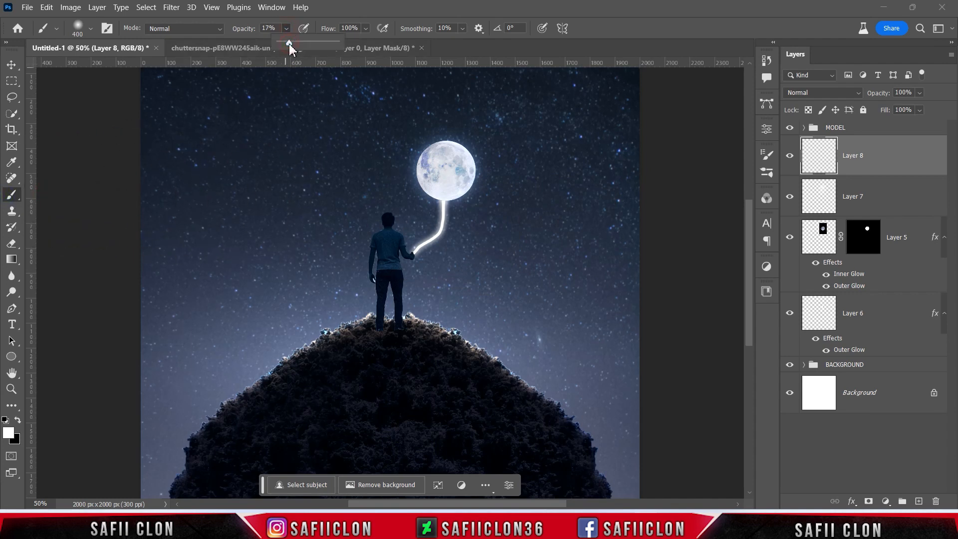
pyautogui.click(288, 28)
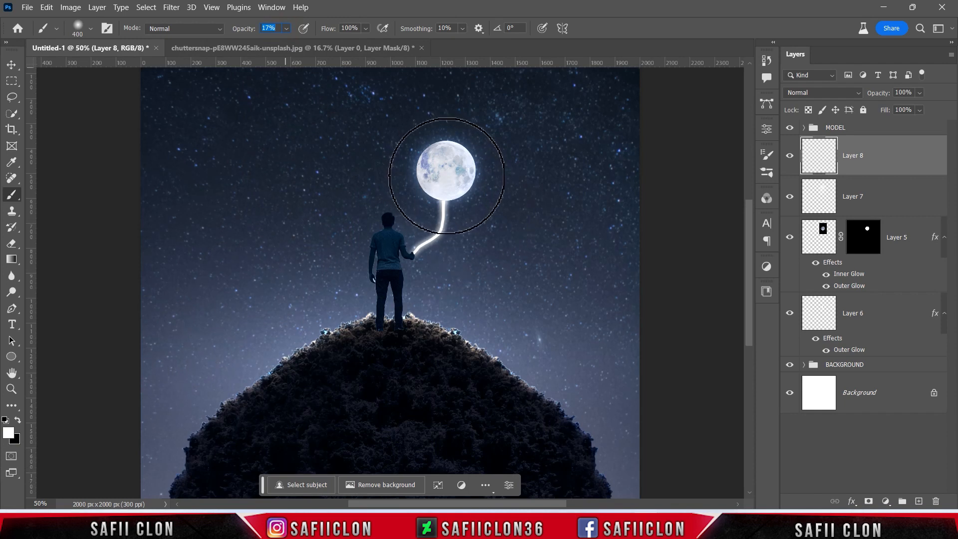
# Step: Paint a soft white glow around the moon on the new layer, reducing the brush to 250 px for the string
pyautogui.press(']')
pyautogui.press(']')
pyautogui.press('[')
pyautogui.press('[')
pyautogui.press('[')
pyautogui.press('[')
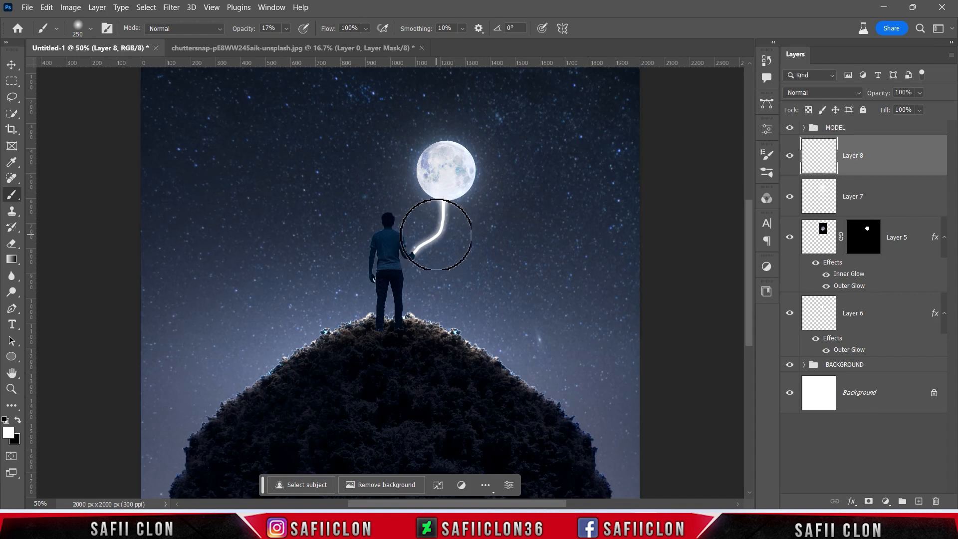
# Step: Spread a faint glow around the moon and string with a 500 to 600 px brush at 9% and 5% opacity, and compare the layer off and on
pyautogui.moveTo(286, 29); pyautogui.dragTo(287, 37)
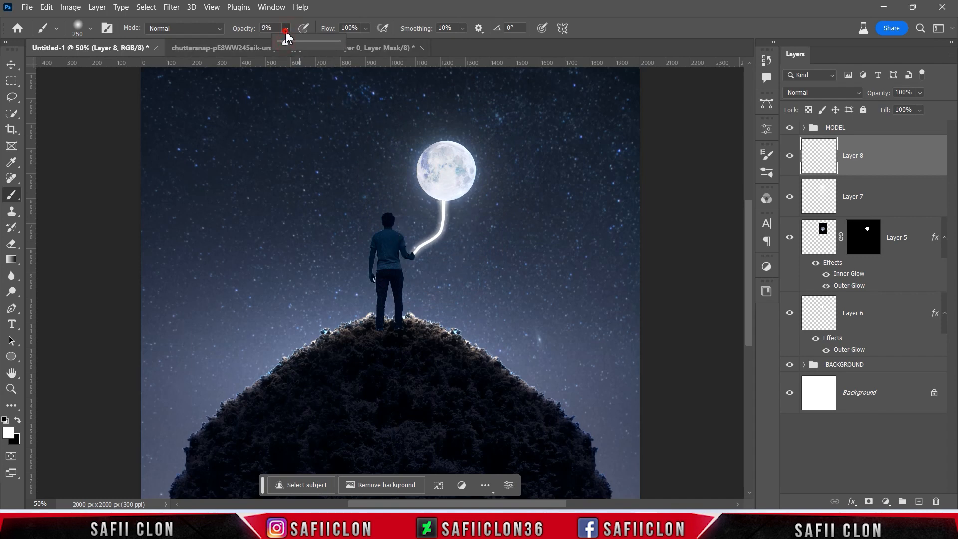
pyautogui.press(']')
pyautogui.press(']')
pyautogui.press(']')
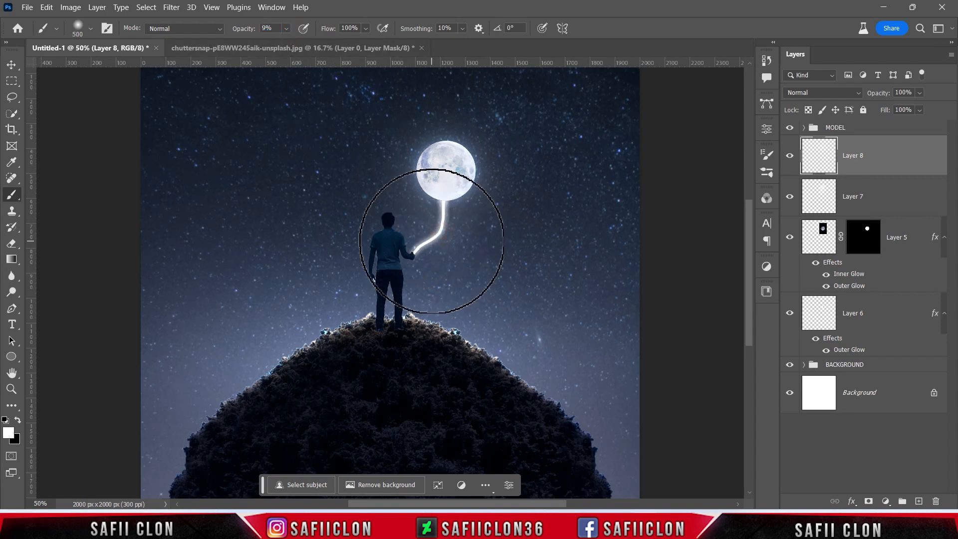
pyautogui.press(']')
pyautogui.moveTo(286, 29); pyautogui.dragTo(285, 41)
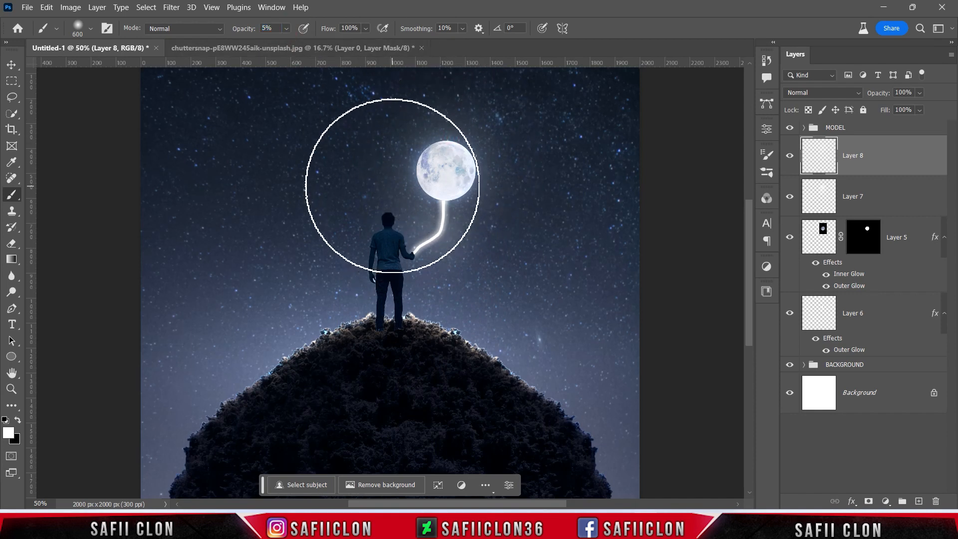
pyautogui.press('[')
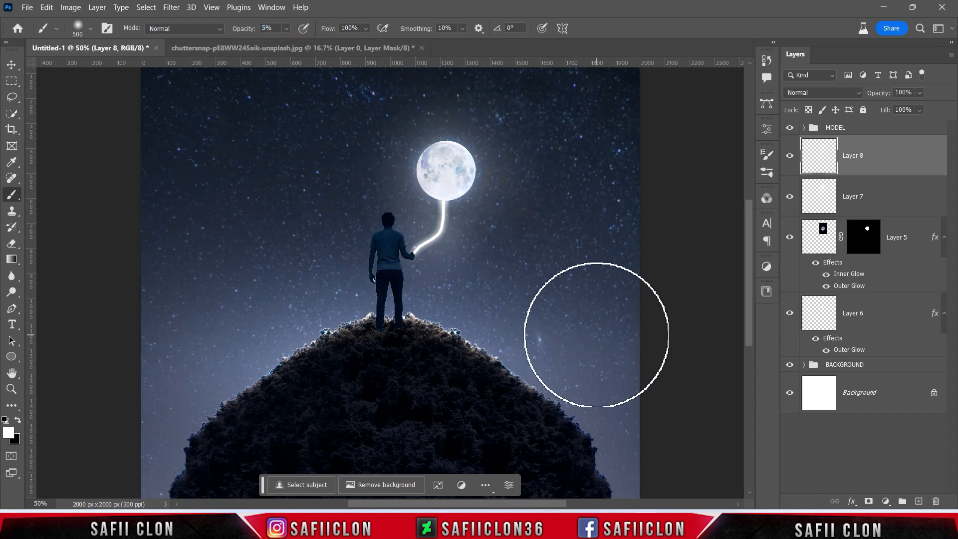
pyautogui.click(790, 157)
pyautogui.click(790, 156)
pyautogui.click(790, 157)
pyautogui.click(790, 157)
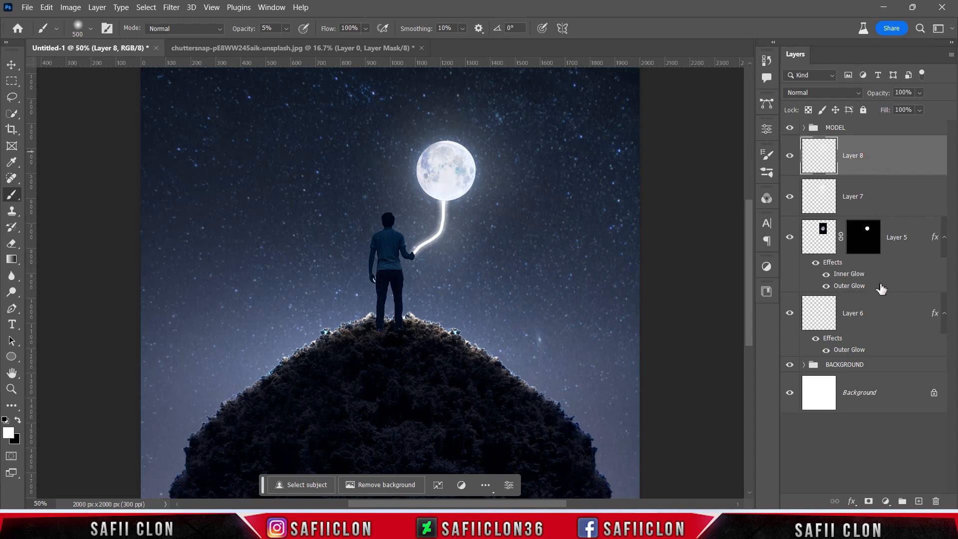
# Step: Group the two glow layers, the moon and the string layer as MODEL, and compare the group off and on
pyautogui.keyDown('shift'); pyautogui.click(883, 313); pyautogui.keyUp('shift')
pyautogui.rightClick(873, 313)
pyautogui.click(771, 84)
pyautogui.write('MODEL')
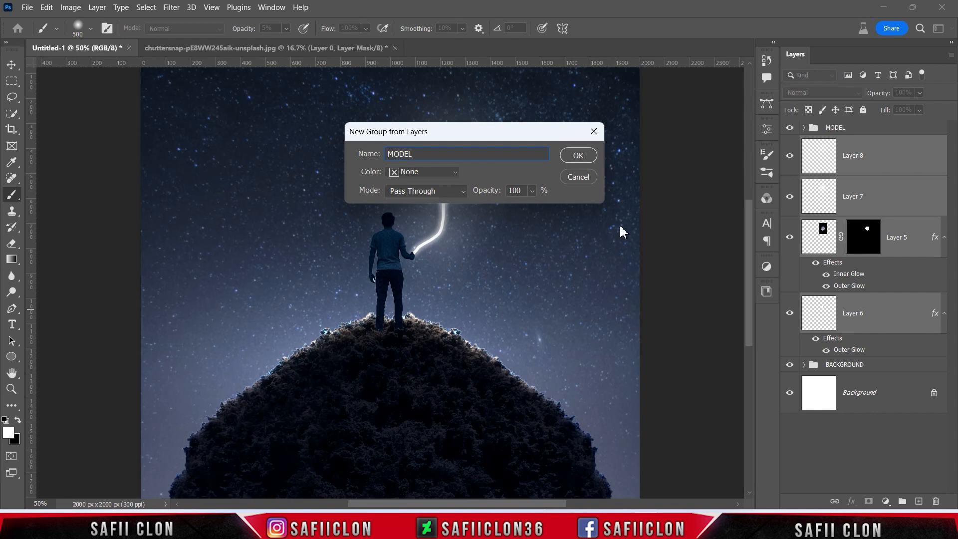
pyautogui.click(578, 155)
pyautogui.click(790, 144)
pyautogui.click(792, 146)
pyautogui.click(793, 147)
pyautogui.click(793, 147)
# Step: Open the blending options of the man's Layer 2 inside the upper MODEL group and enable Inner Shadow
pyautogui.click(868, 130)
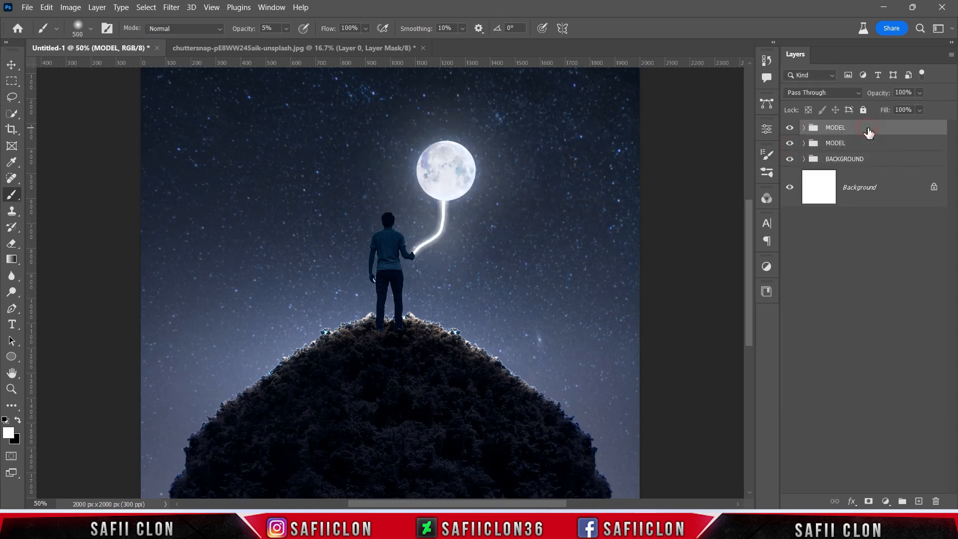
pyautogui.click(804, 129)
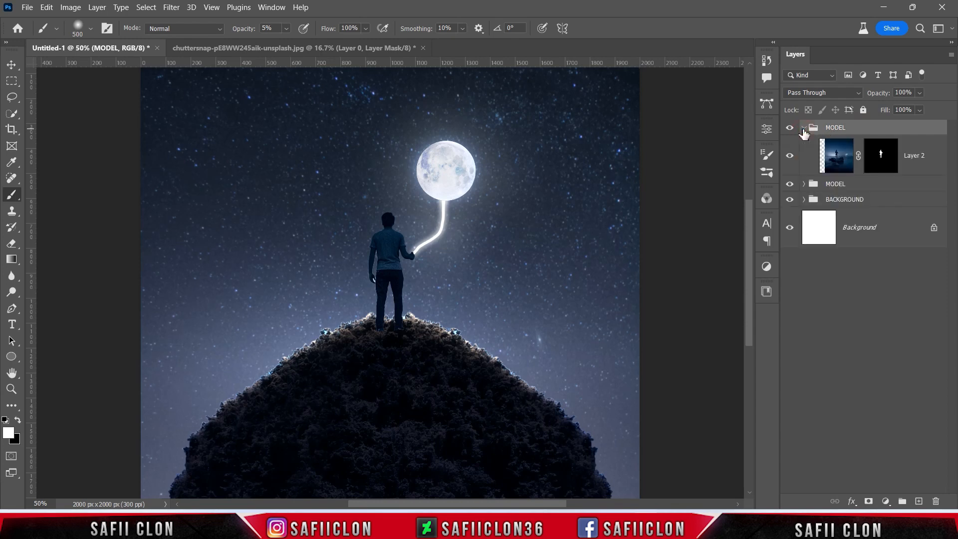
pyautogui.click(913, 171)
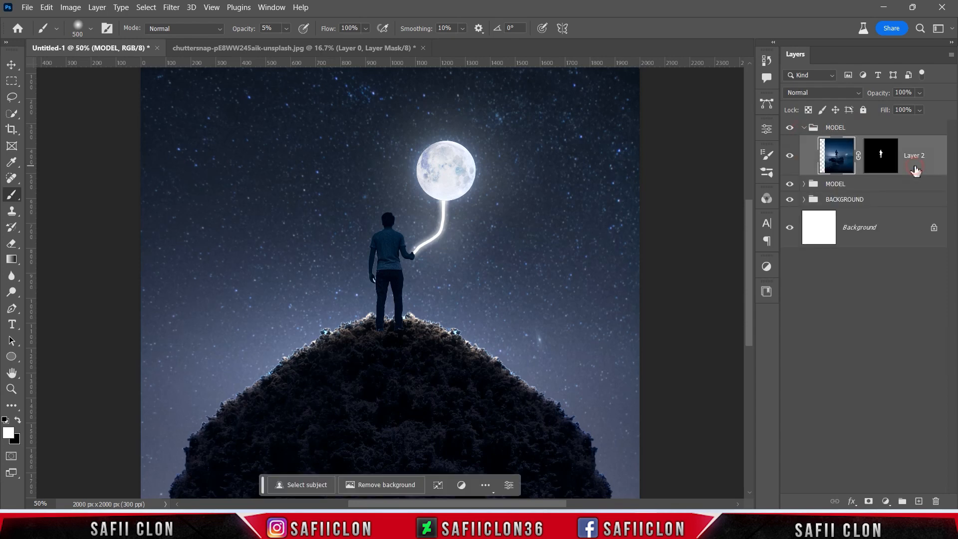
pyautogui.rightClick(919, 171)
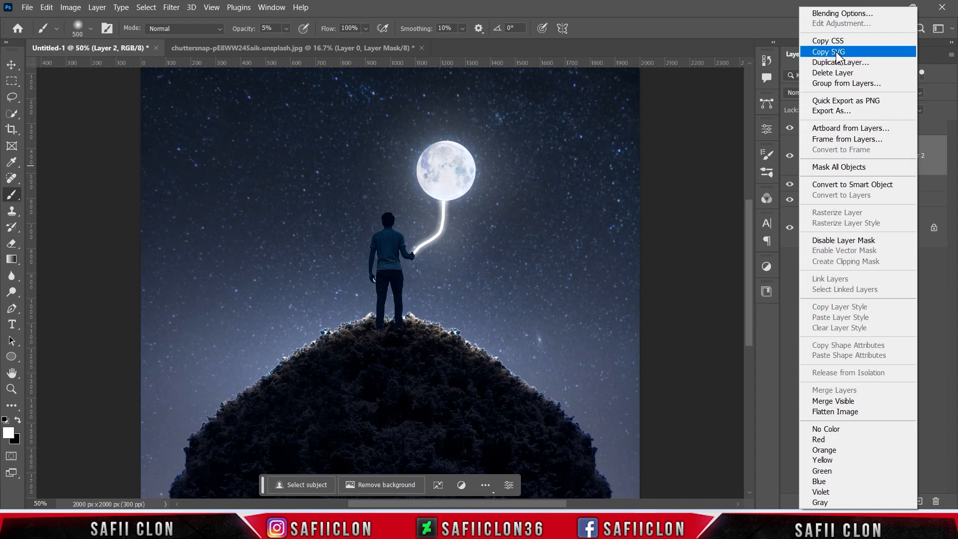
pyautogui.click(832, 16)
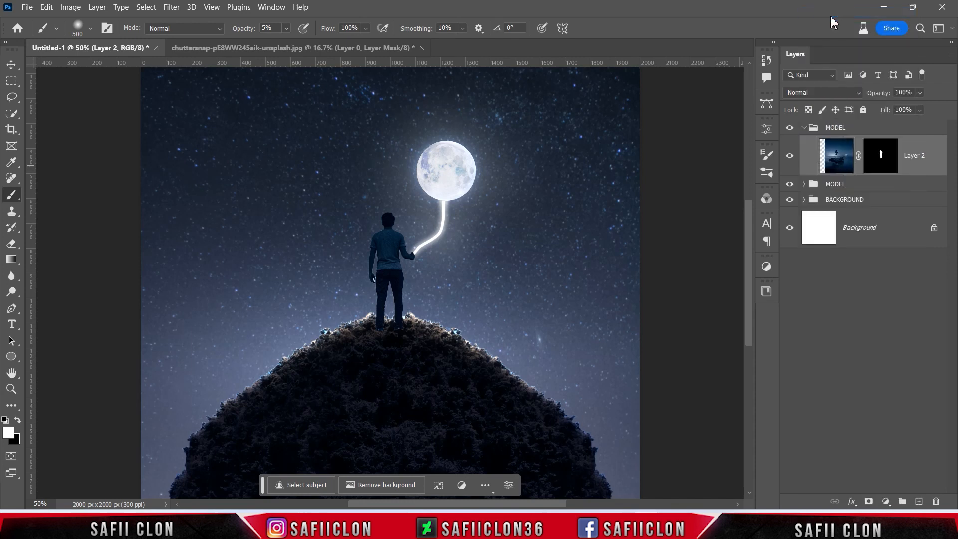
pyautogui.moveTo(458, 105); pyautogui.dragTo(667, 92)
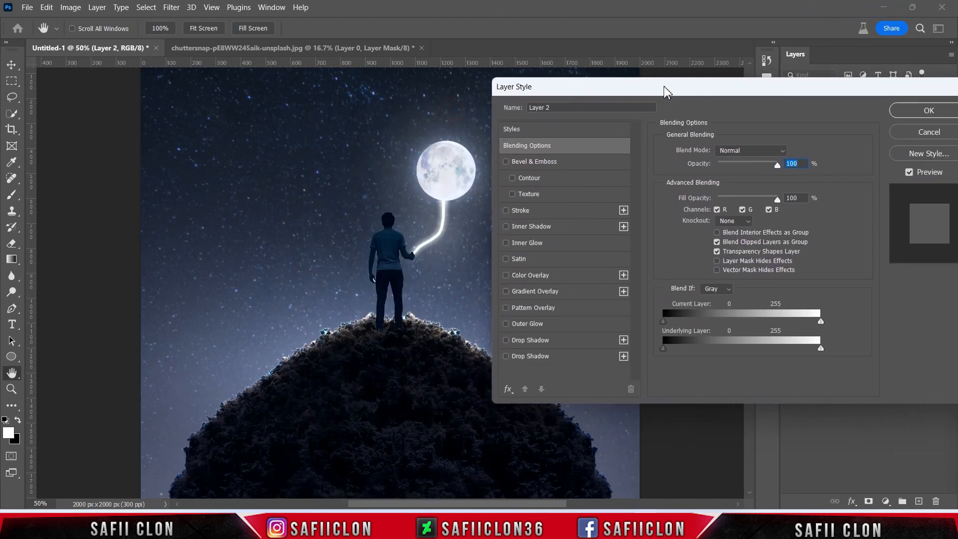
pyautogui.click(541, 230)
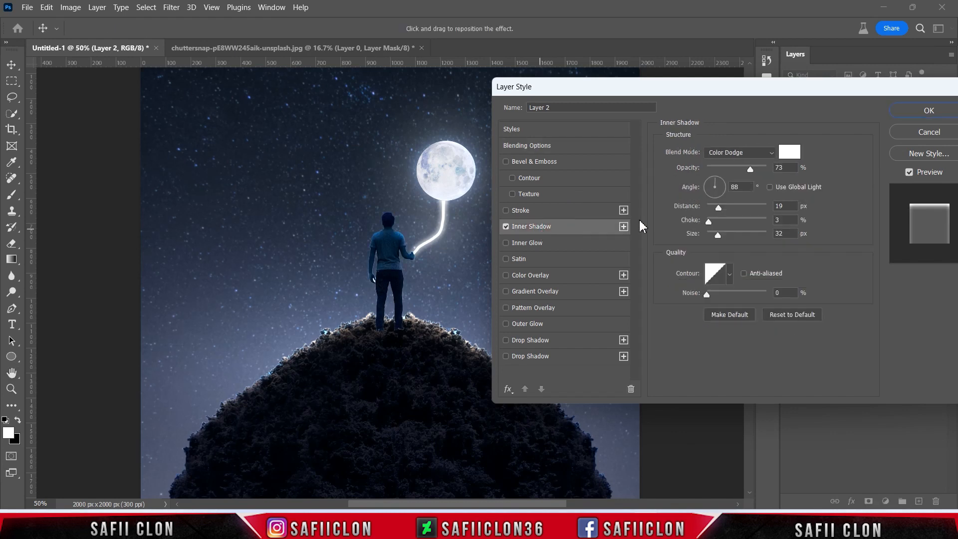
# Step: Set the man's Inner Shadow blend mode to Normal with white (ffffff) as its colour
pyautogui.click(746, 155)
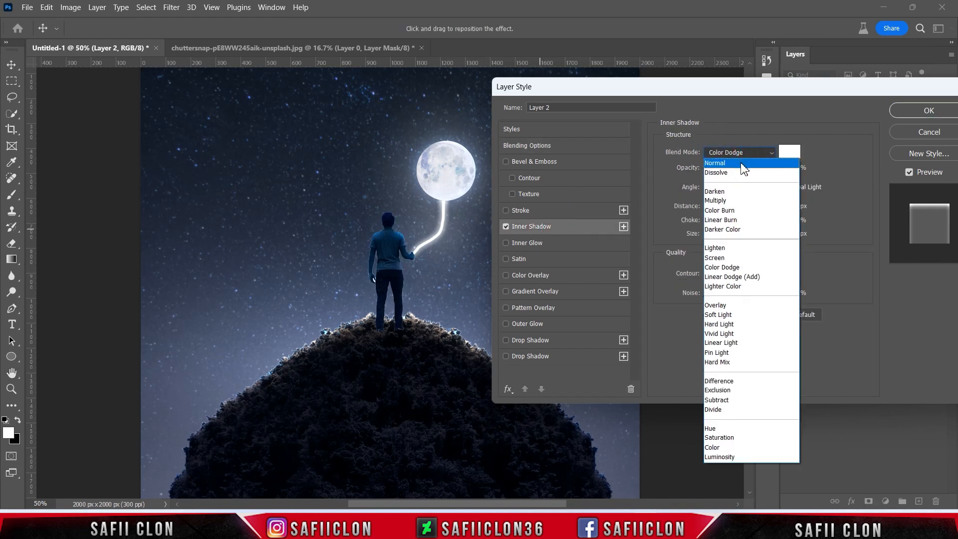
pyautogui.click(744, 166)
pyautogui.click(790, 155)
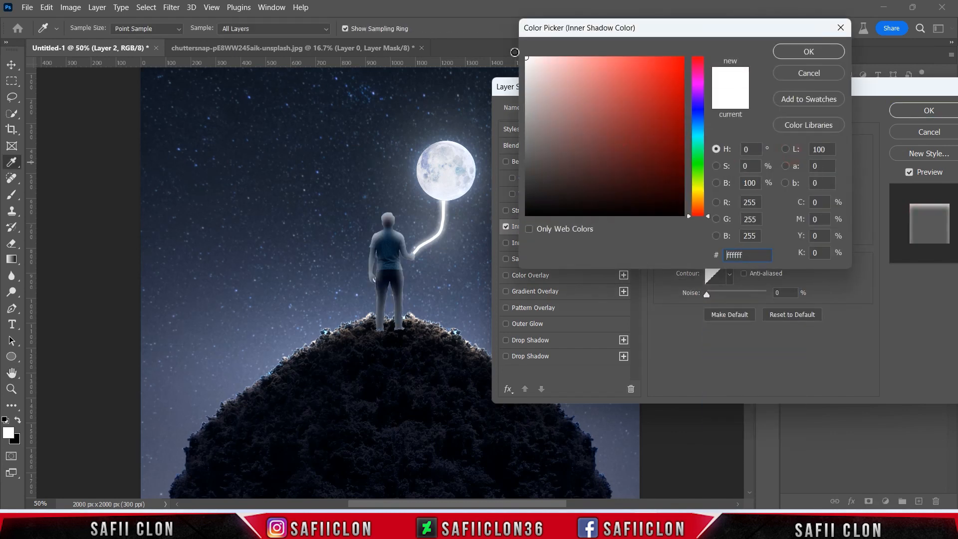
pyautogui.click(813, 53)
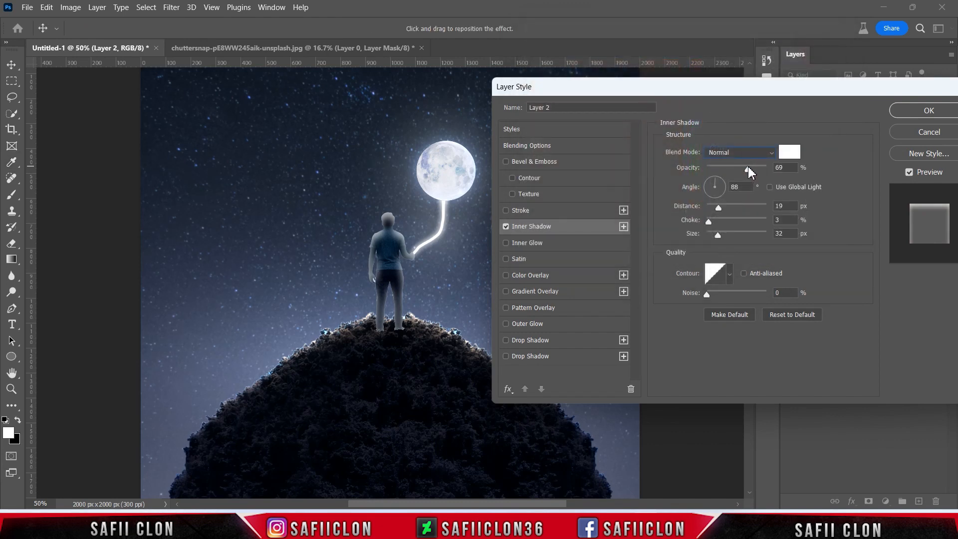
# Step: Set the man's Inner Shadow opacity to 69% and its angle to 51°
pyautogui.click(748, 169)
pyautogui.click(716, 181)
pyautogui.moveTo(717, 184); pyautogui.dragTo(721, 181)
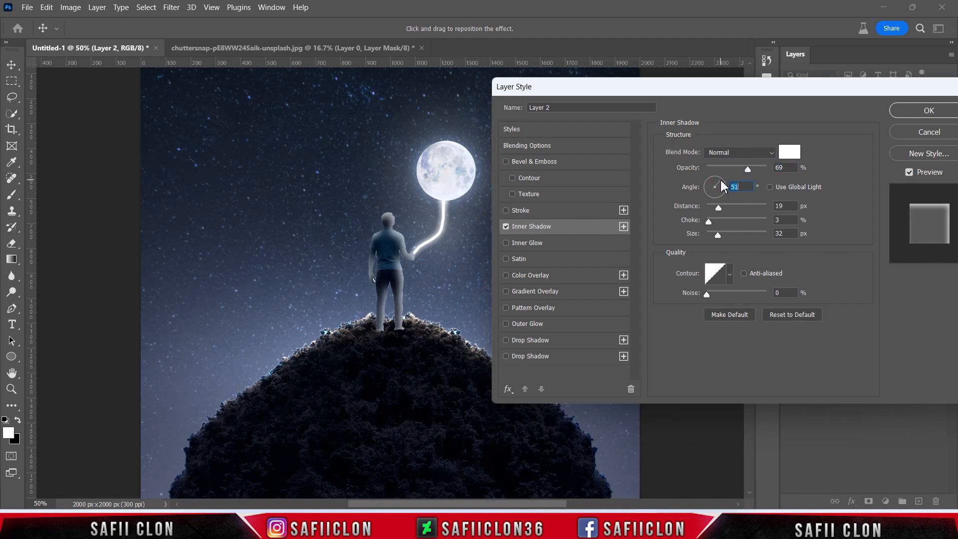
# Step: Set the man's Inner Shadow distance to 6 px, choke to 0% and size to 6 px, and apply the layer style
pyautogui.moveTo(720, 212); pyautogui.dragTo(713, 239)
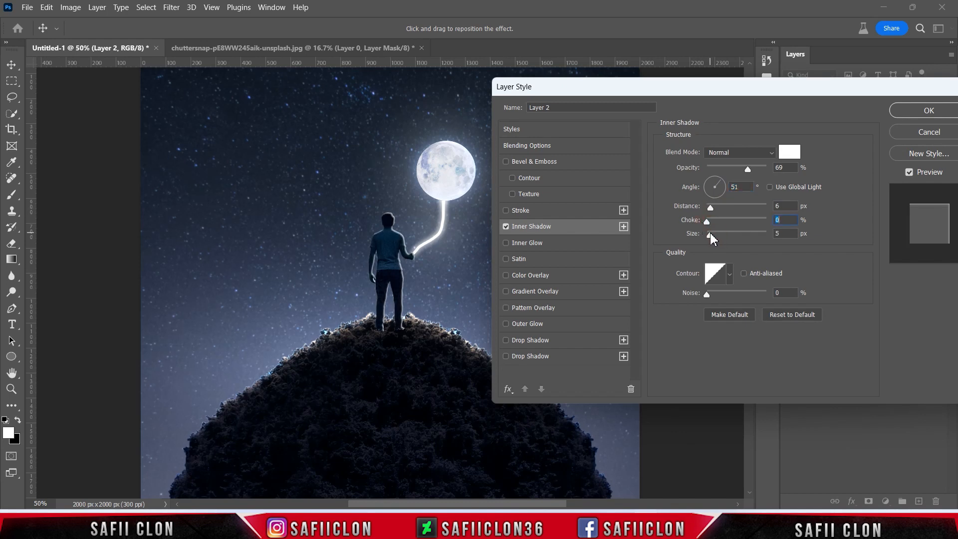
pyautogui.moveTo(712, 239); pyautogui.dragTo(715, 239)
pyautogui.moveTo(712, 239); pyautogui.dragTo(713, 239)
pyautogui.moveTo(851, 96); pyautogui.dragTo(632, 110)
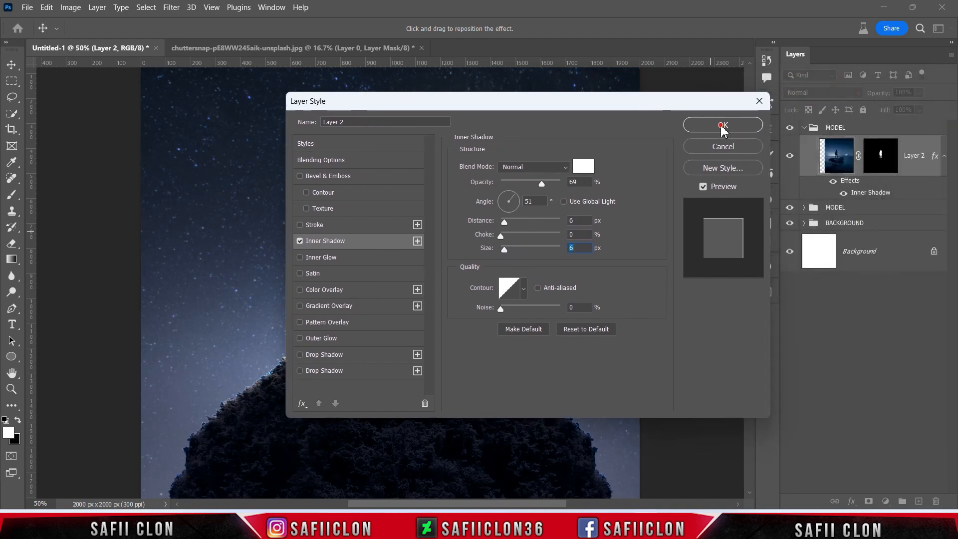
pyautogui.click(726, 127)
# Step: Separate the man's Inner Shadow effect into its own clipped layer and check that layer's visibility effect
pyautogui.press('b')
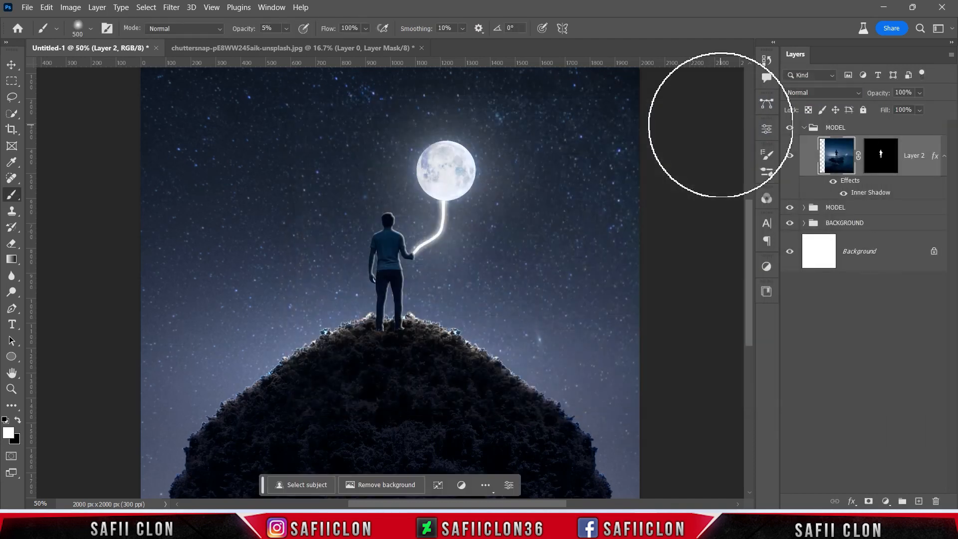
pyautogui.rightClick(877, 194)
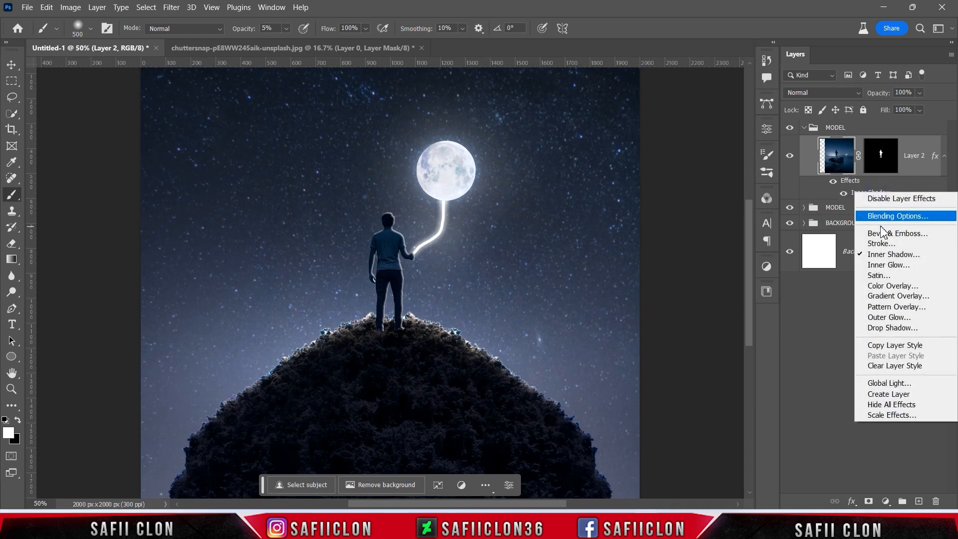
pyautogui.click(888, 395)
pyautogui.click(900, 153)
pyautogui.click(789, 158)
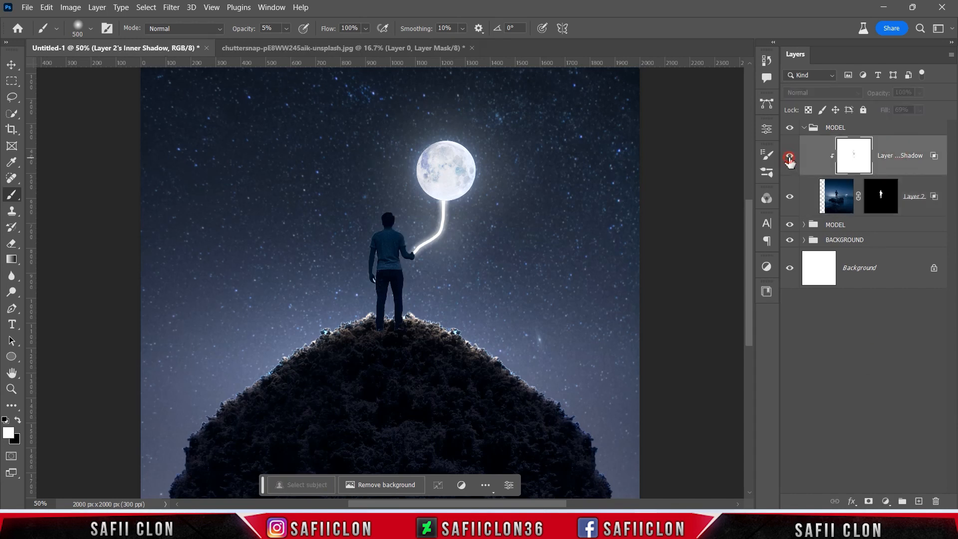
# Step: Add a layer mask to the Inner Shadow layer and set up a black 66 px brush at 11% opacity
pyautogui.click(871, 501)
pyautogui.press('x')
pyautogui.rightClick(12, 195)
pyautogui.click(79, 199)
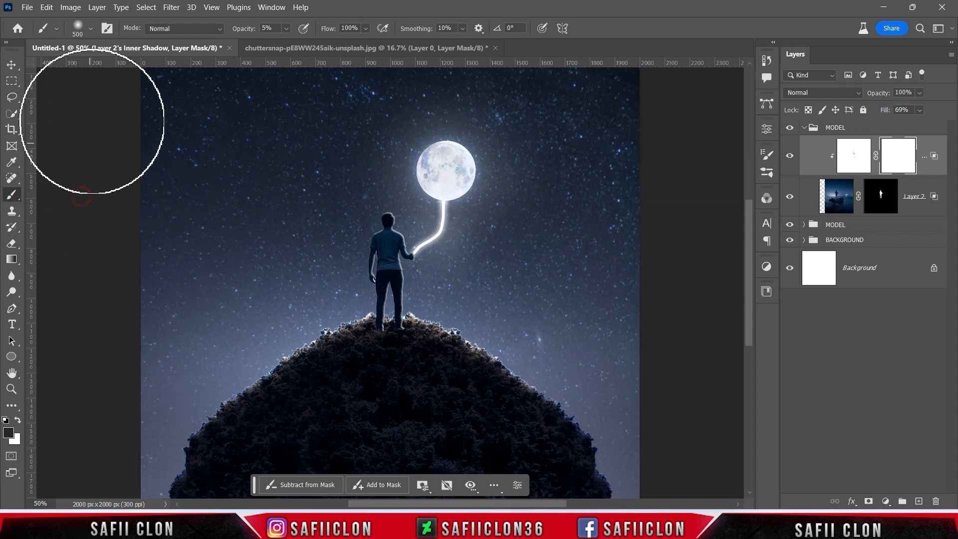
pyautogui.click(90, 28)
pyautogui.click(113, 201)
pyautogui.moveTo(141, 68); pyautogui.dragTo(97, 66)
pyautogui.press('Return')
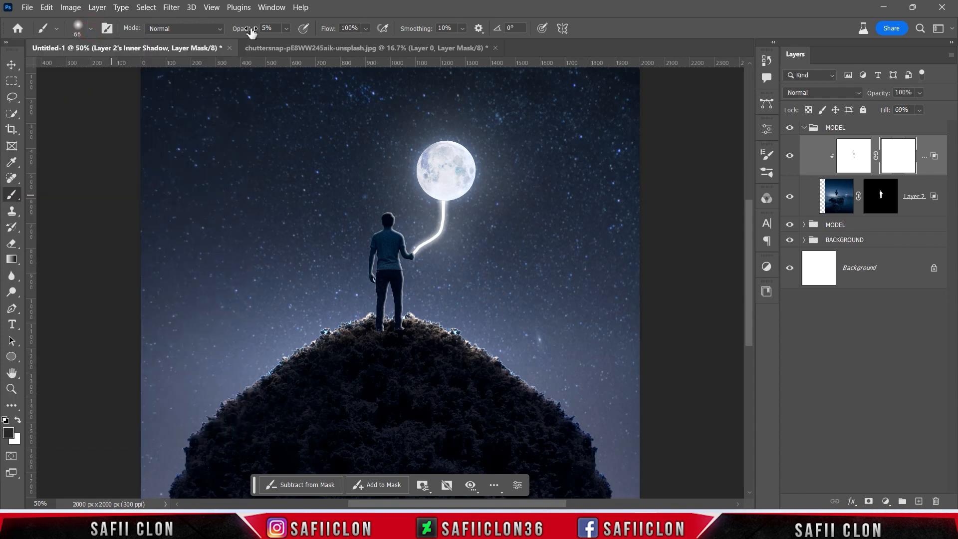
pyautogui.click(286, 28)
pyautogui.press('Return')
# Step: Paint on the Inner Shadow layer's mask around the man's feet to fade the rim light there, and compare the layer off and on
pyautogui.click(381, 332)
pyautogui.click(379, 324)
pyautogui.click(391, 332)
pyautogui.click(401, 328)
pyautogui.click(400, 337)
pyautogui.click(388, 334)
pyautogui.click(791, 156)
pyautogui.click(791, 156)
# Step: Add a Levels adjustment clipped to the man, raise its black input level slightly, and compare it off and on
pyautogui.click(884, 501)
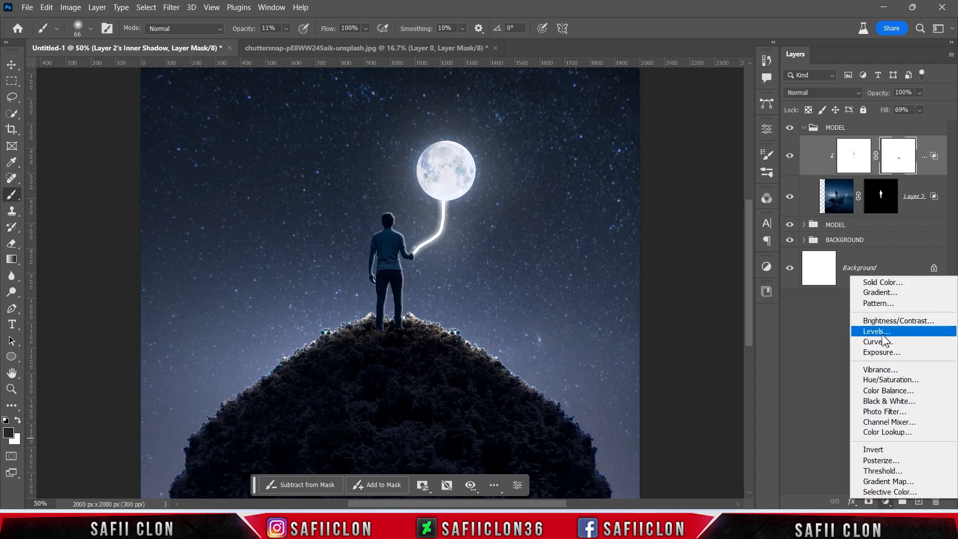
pyautogui.click(863, 332)
pyautogui.click(659, 414)
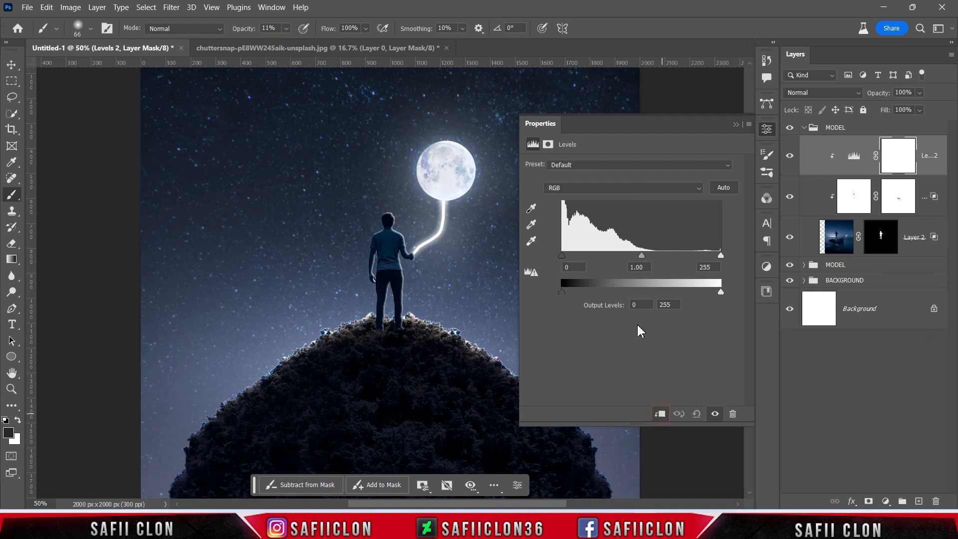
pyautogui.moveTo(563, 256); pyautogui.dragTo(565, 256)
pyautogui.click(736, 126)
pyautogui.click(790, 156)
pyautogui.click(790, 156)
pyautogui.click(791, 156)
pyautogui.click(790, 156)
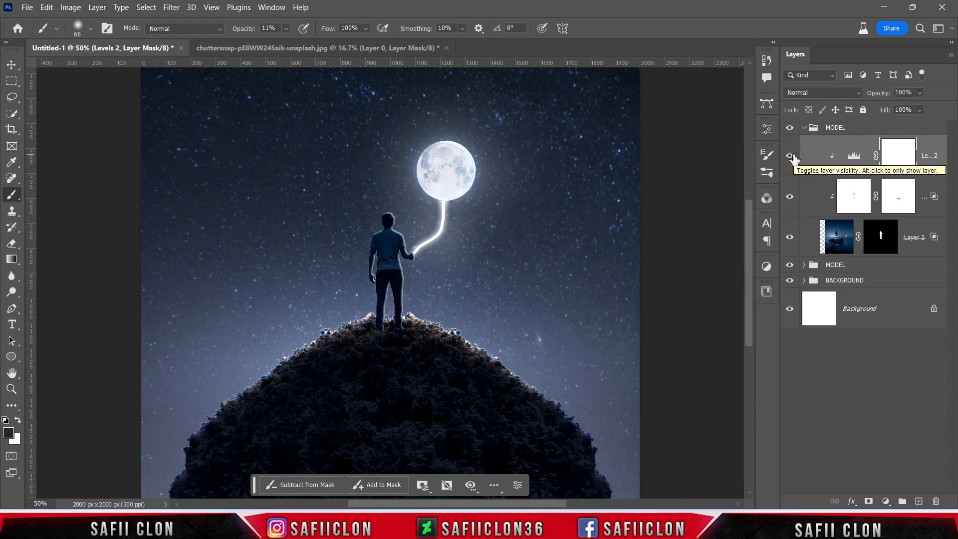
# Step: Select and collapse the upper MODEL group, and open the image particles_by_quethu_d8sp8ip.jpg
pyautogui.click(804, 129)
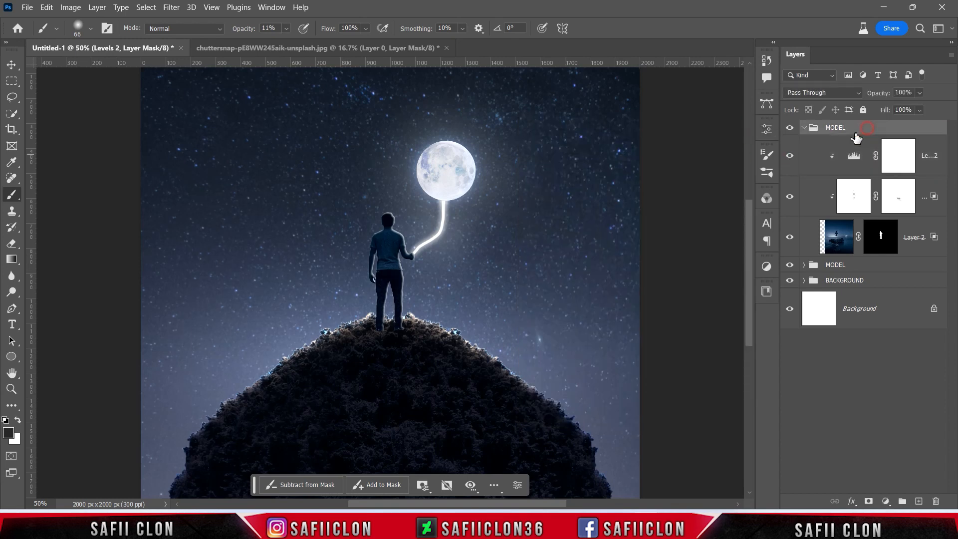
pyautogui.click(804, 129)
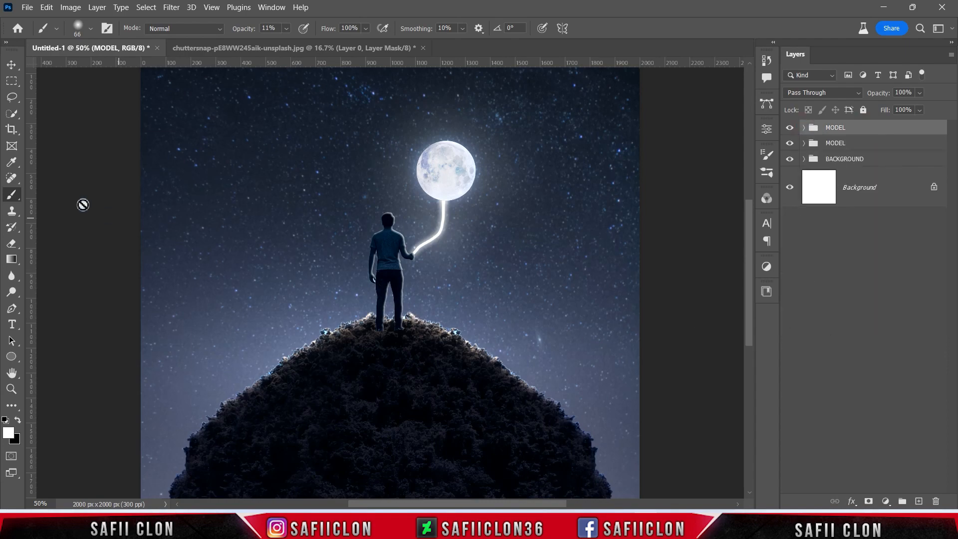
pyautogui.click(28, 7)
pyautogui.click(44, 30)
pyautogui.click(295, 149)
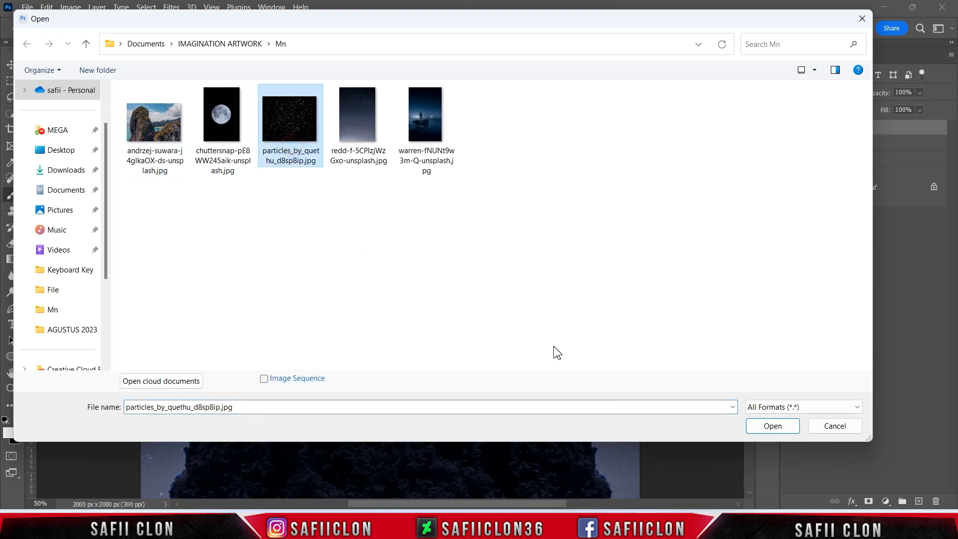
pyautogui.click(754, 425)
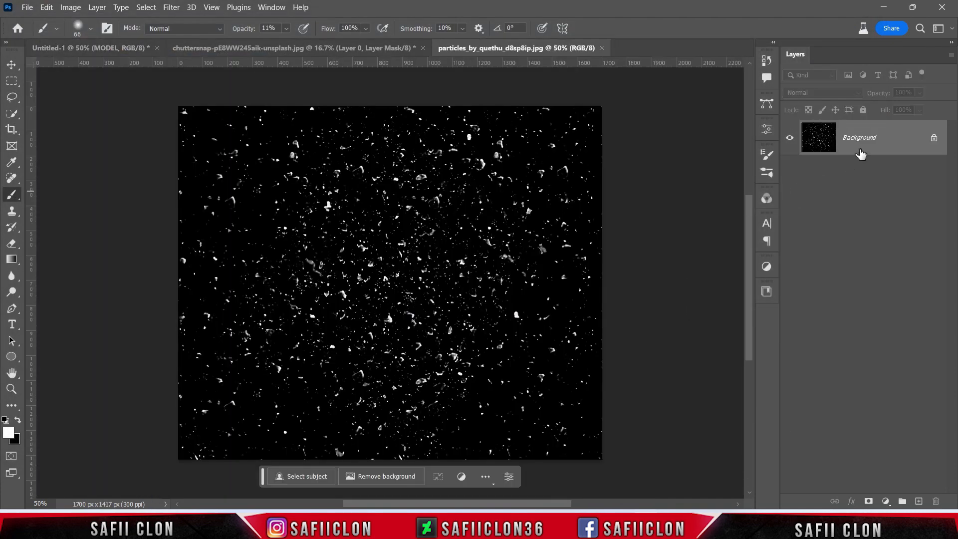
# Step: Copy the particles image into the composite above the groups and set its blend mode to Color Dodge
pyautogui.moveTo(779, 143); pyautogui.dragTo(384, 230)
pyautogui.hotkey('ctrl', '-')
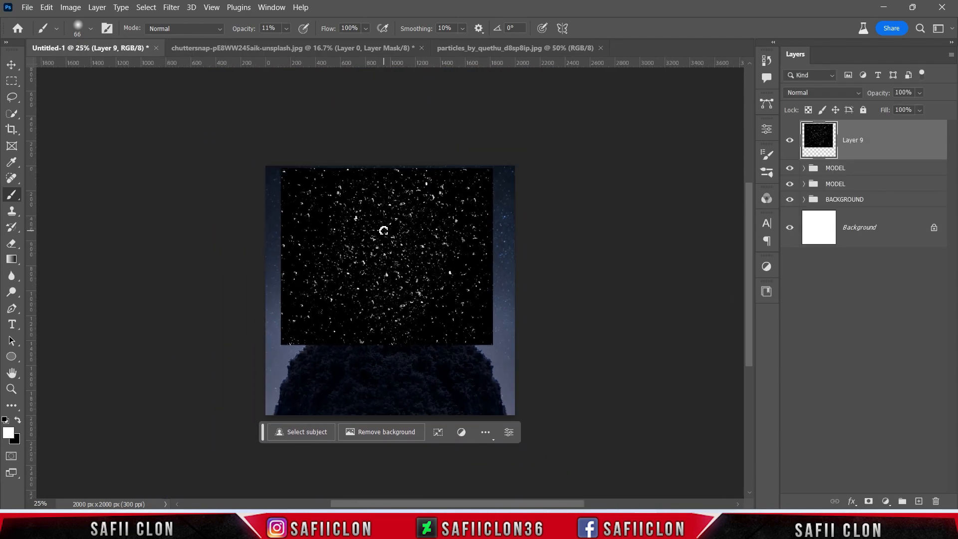
pyautogui.click(812, 93)
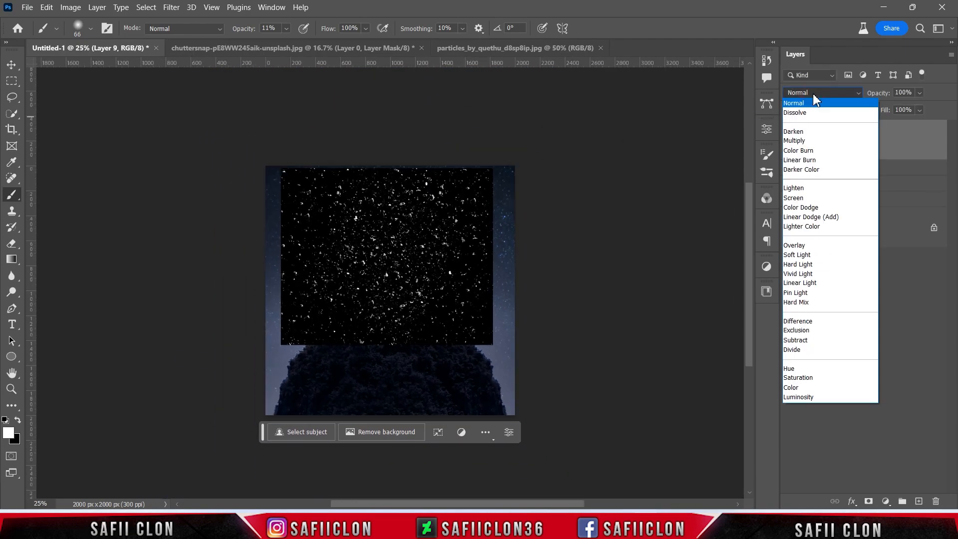
pyautogui.click(810, 207)
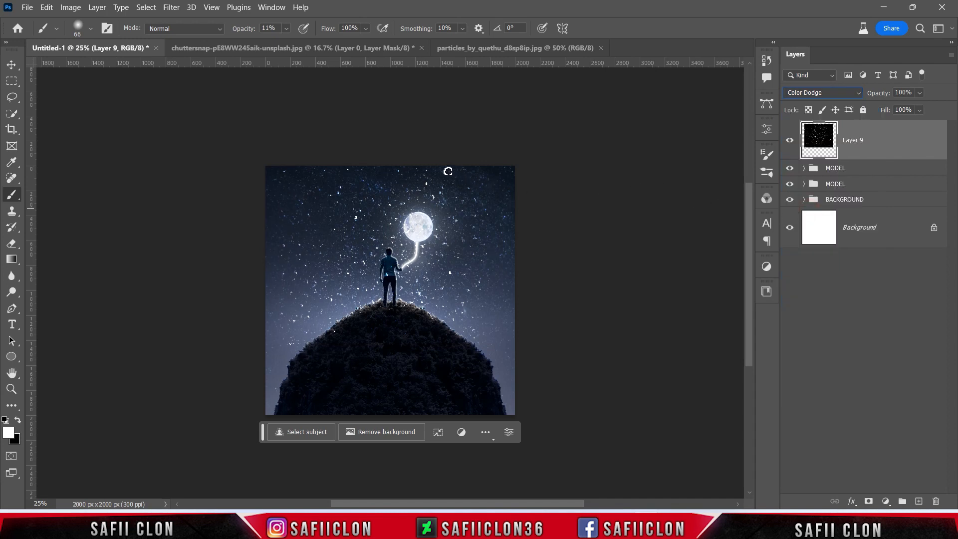
# Step: Apply a Motion Blur at a 51° angle to the particles layer to turn the specks into diagonal streaks
pyautogui.click(171, 8)
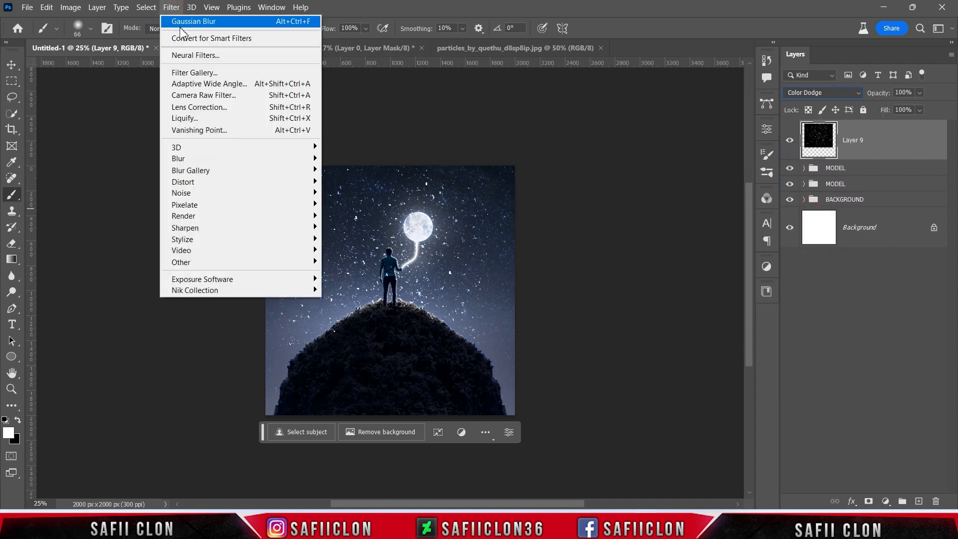
pyautogui.moveTo(211, 160)
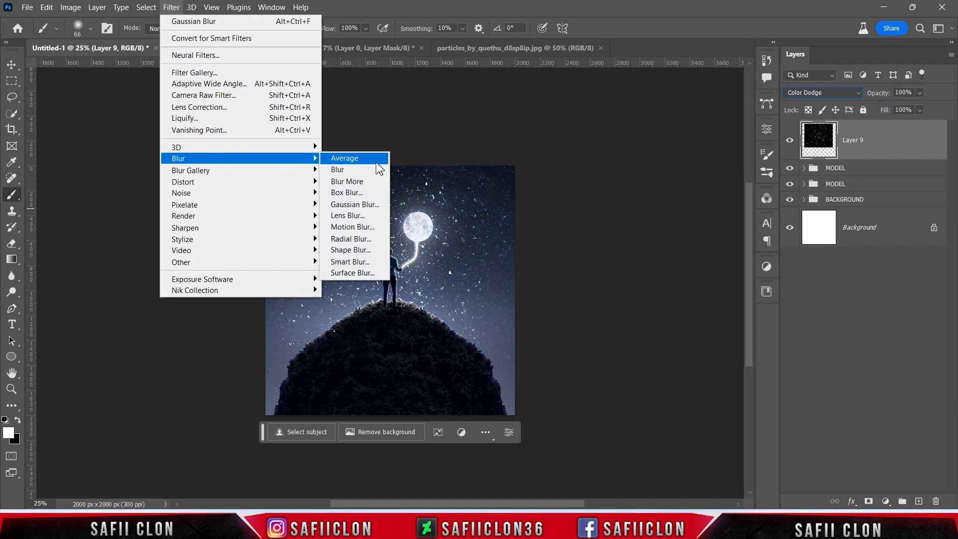
pyautogui.click(372, 228)
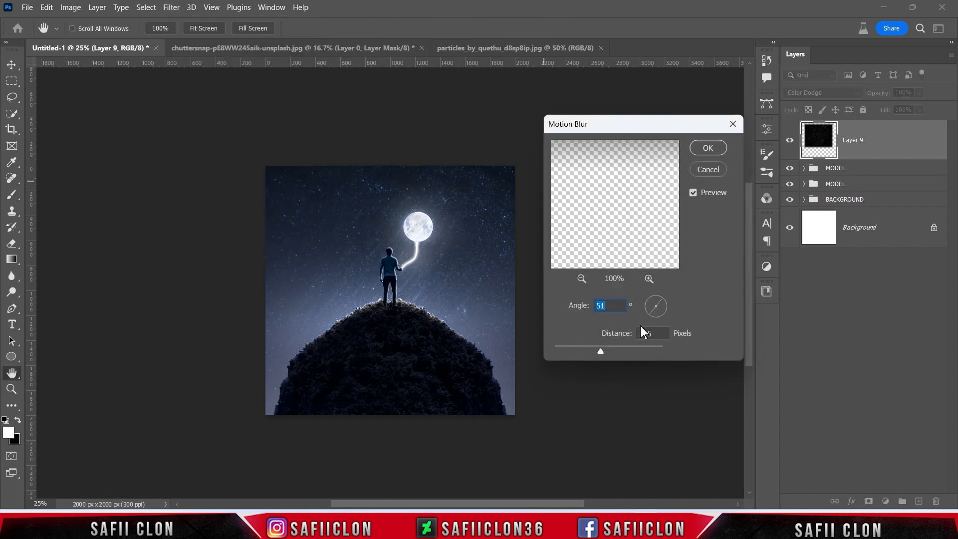
pyautogui.moveTo(609, 307); pyautogui.dragTo(601, 349)
pyautogui.click(708, 148)
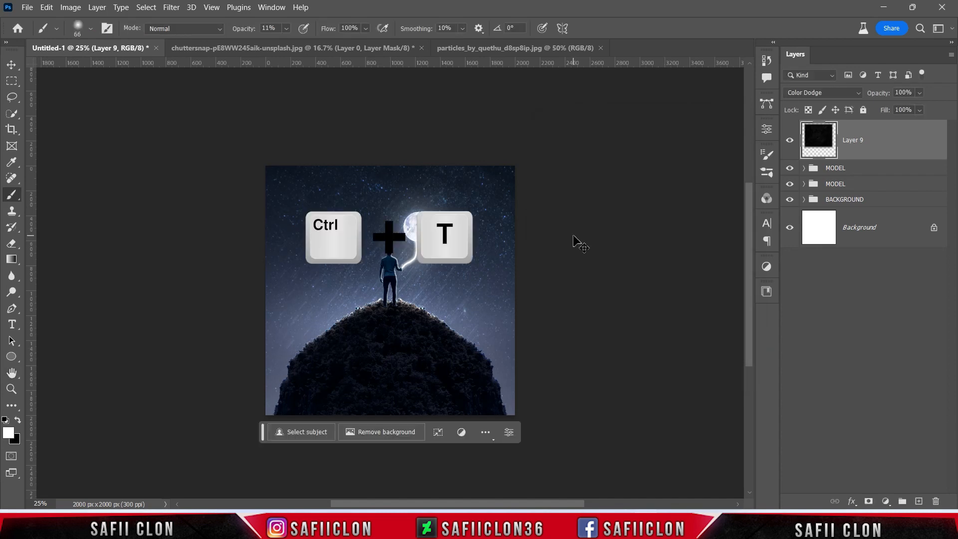
# Step: Scale the particles layer up to about 139% and position it to cover the canvas
pyautogui.hotkey('ctrl', 't')
pyautogui.moveTo(505, 186); pyautogui.dragTo(550, 159)
pyautogui.moveTo(467, 259); pyautogui.dragTo(472, 260)
pyautogui.moveTo(395, 410); pyautogui.dragTo(395, 414)
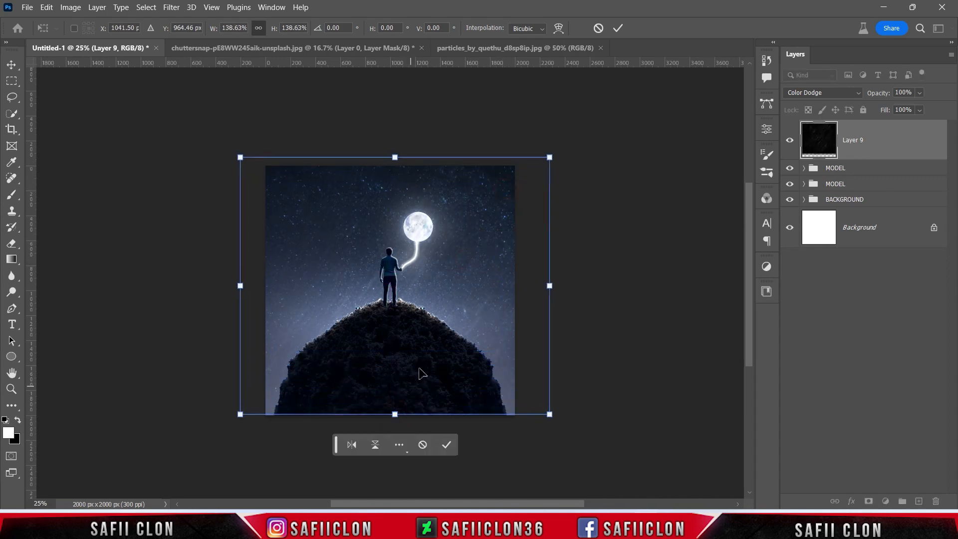
pyautogui.click(620, 28)
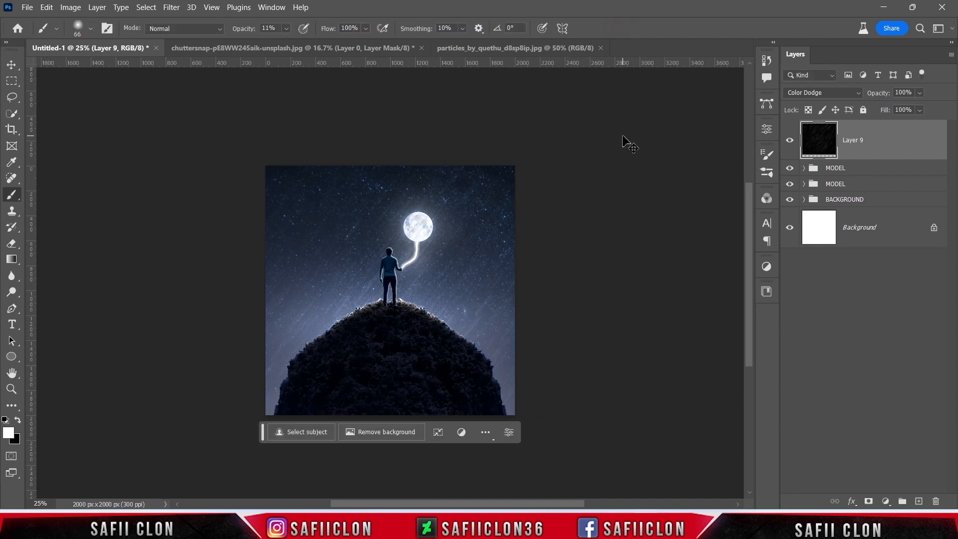
# Step: Add a Color Lookup adjustment above the particles layer using the HorrorBlue.3DL 3DLUT file
pyautogui.hotkey('ctrl', '+')
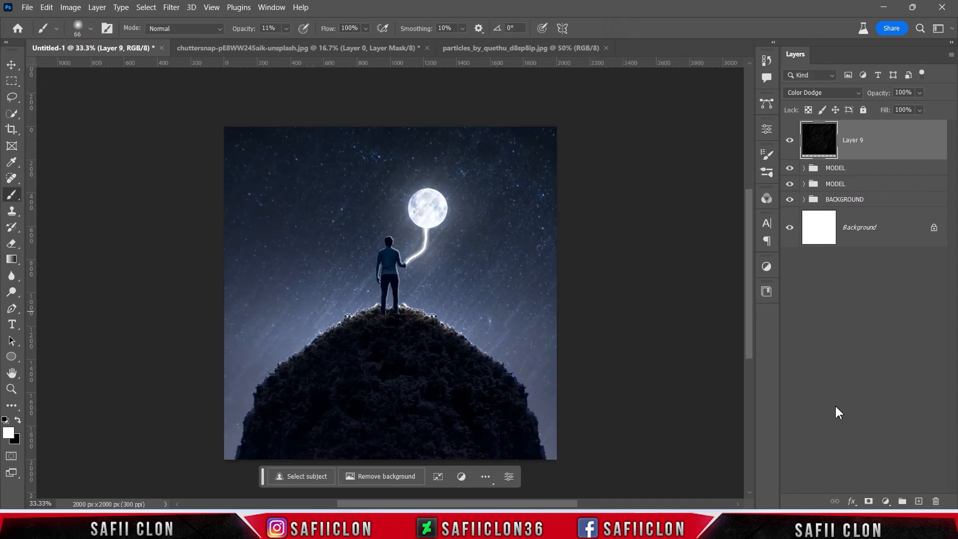
pyautogui.click(886, 501)
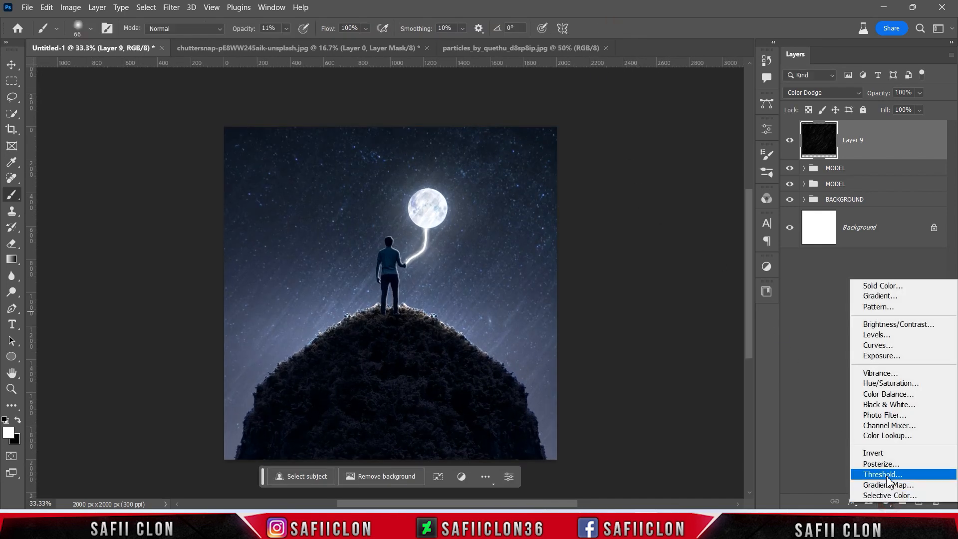
pyautogui.click(904, 436)
pyautogui.click(622, 164)
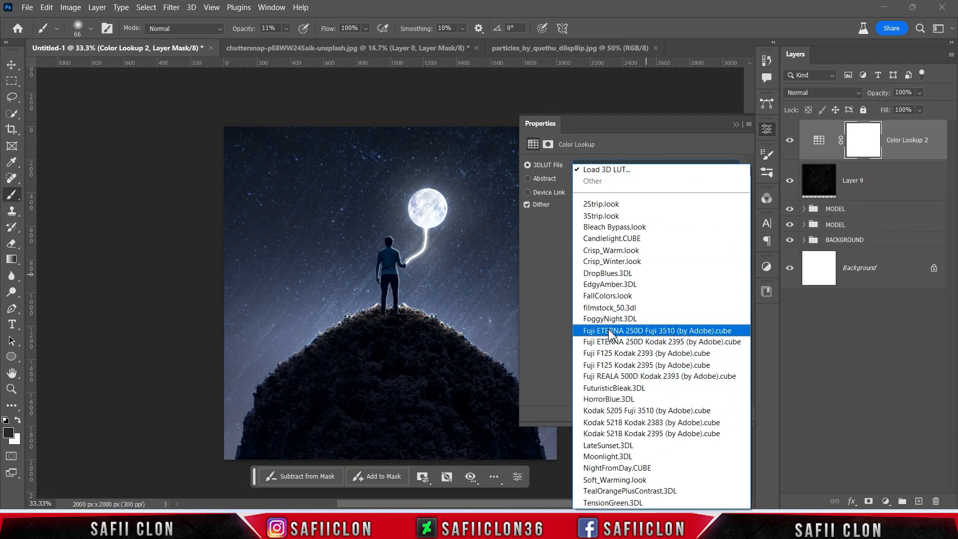
pyautogui.click(613, 399)
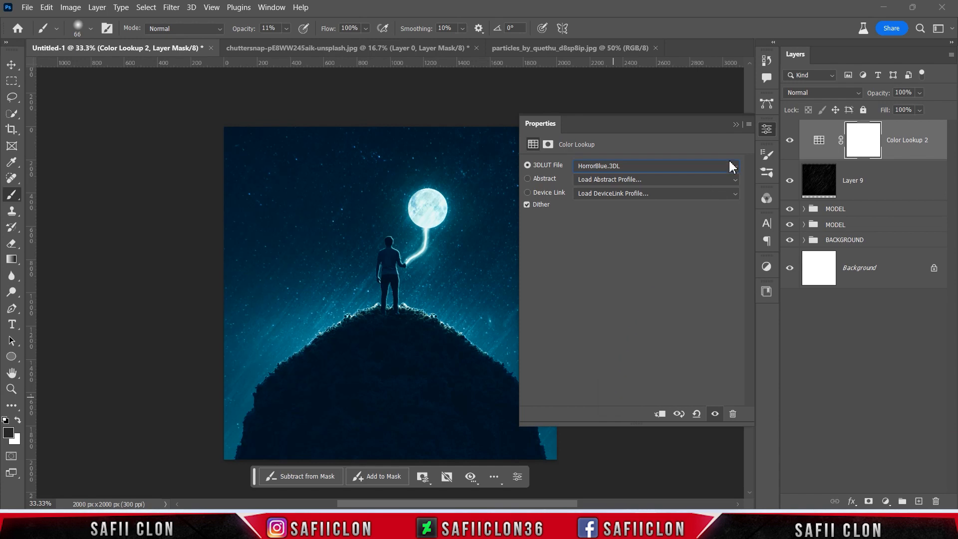
pyautogui.click(736, 124)
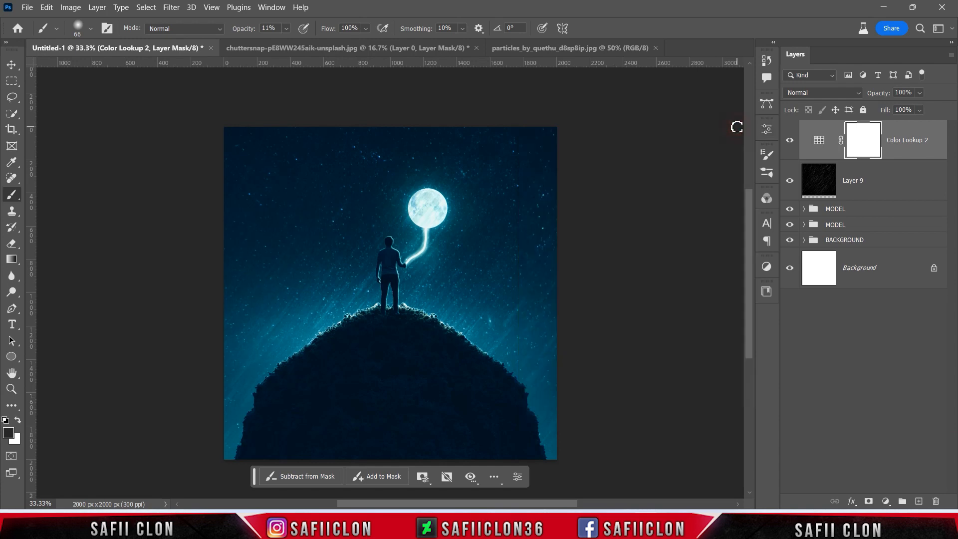
# Step: Set the Color Lookup layer's fill to 30% and compare the adjustment off and on
pyautogui.click(920, 109)
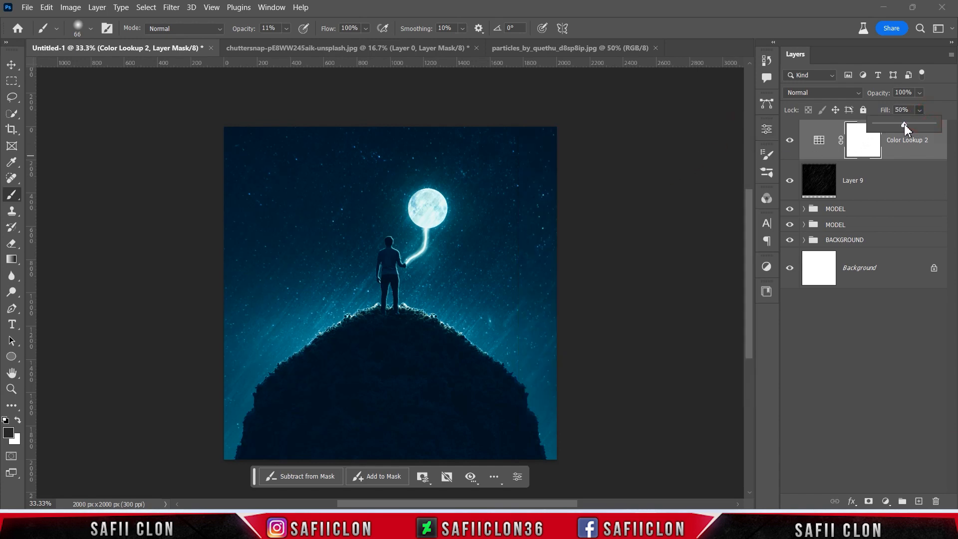
pyautogui.moveTo(906, 124); pyautogui.dragTo(903, 124)
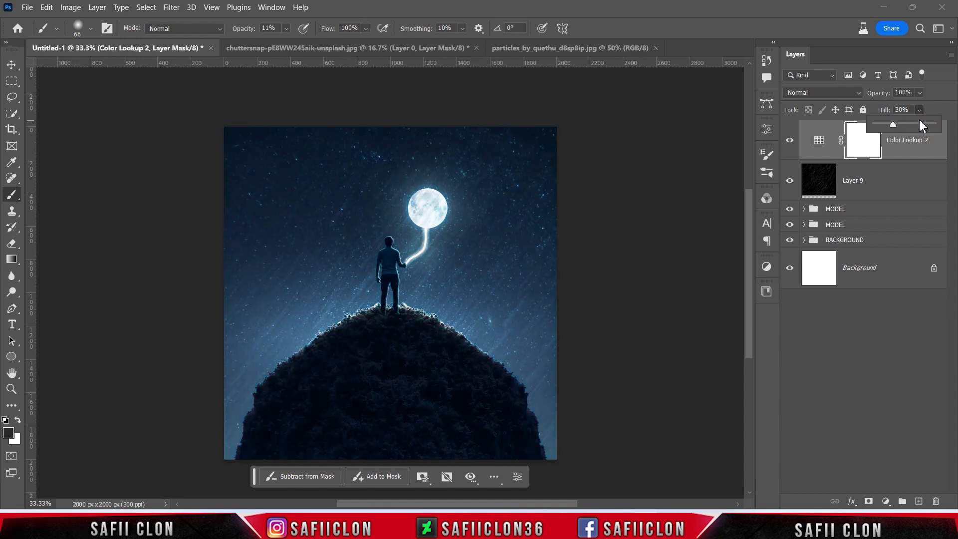
pyautogui.click(791, 141)
pyautogui.click(790, 141)
pyautogui.click(791, 141)
pyautogui.click(791, 142)
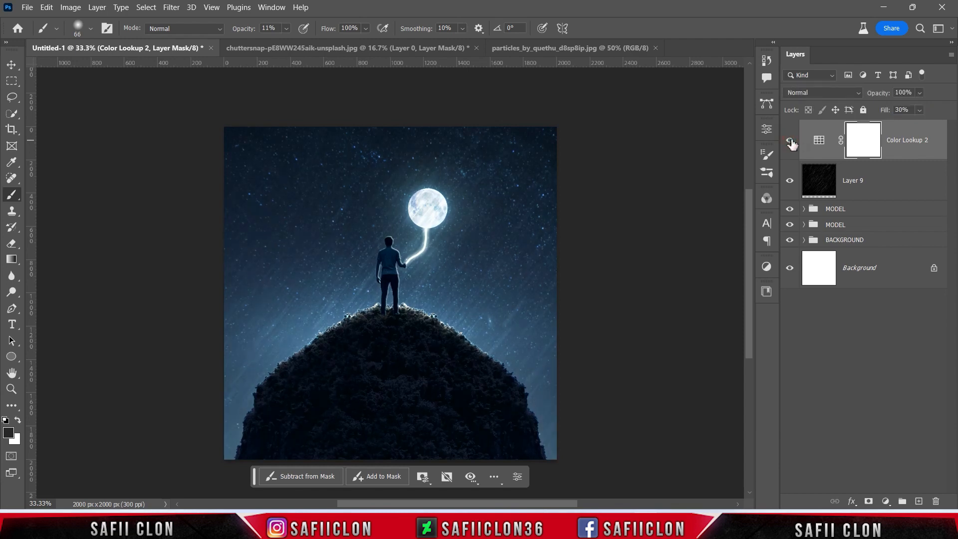
# Step: Add a Brightness/Contrast adjustment on top with brightness 63 and contrast 2
pyautogui.click(886, 501)
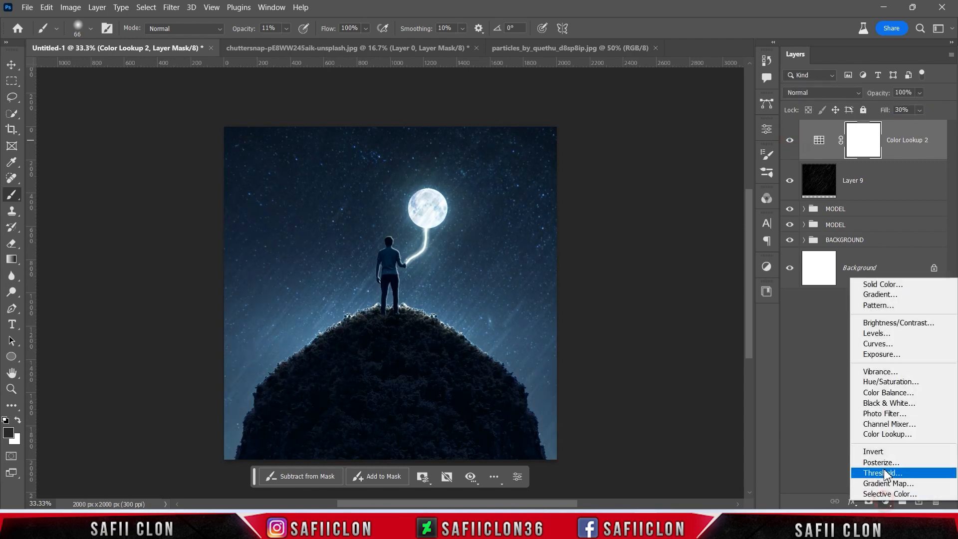
pyautogui.click(891, 324)
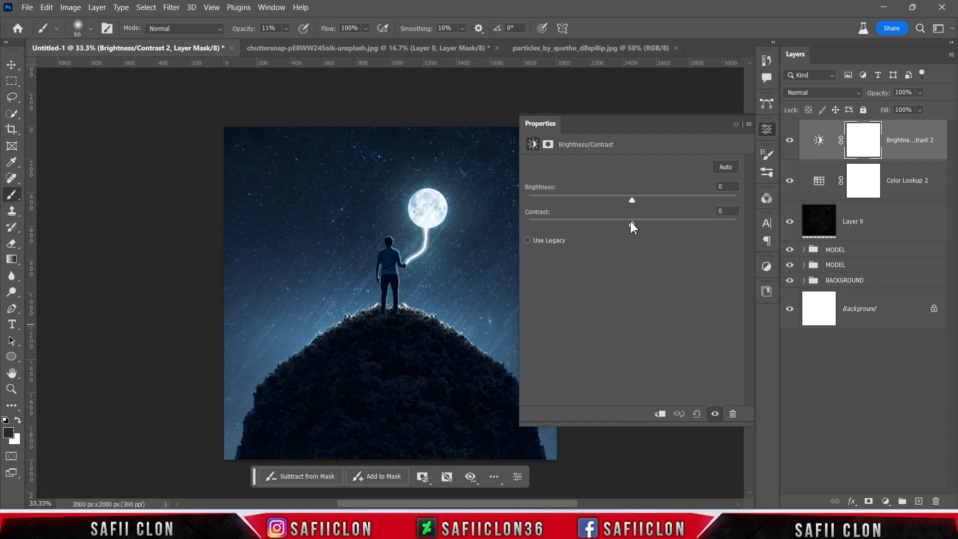
pyautogui.moveTo(633, 199); pyautogui.dragTo(675, 196)
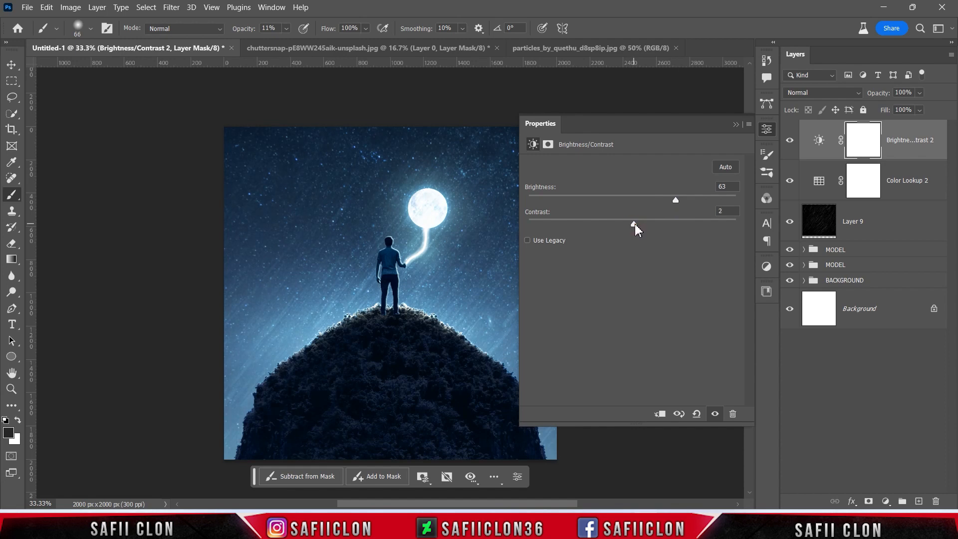
pyautogui.click(736, 124)
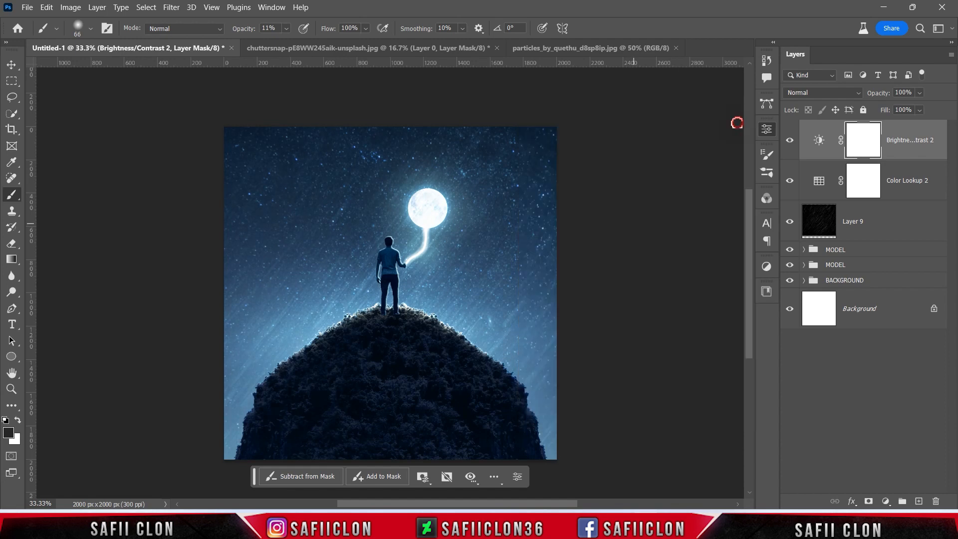
# Step: Compare the composite with the top Brightness/Contrast adjustment off and on
pyautogui.click(790, 142)
pyautogui.click(790, 141)
pyautogui.click(791, 142)
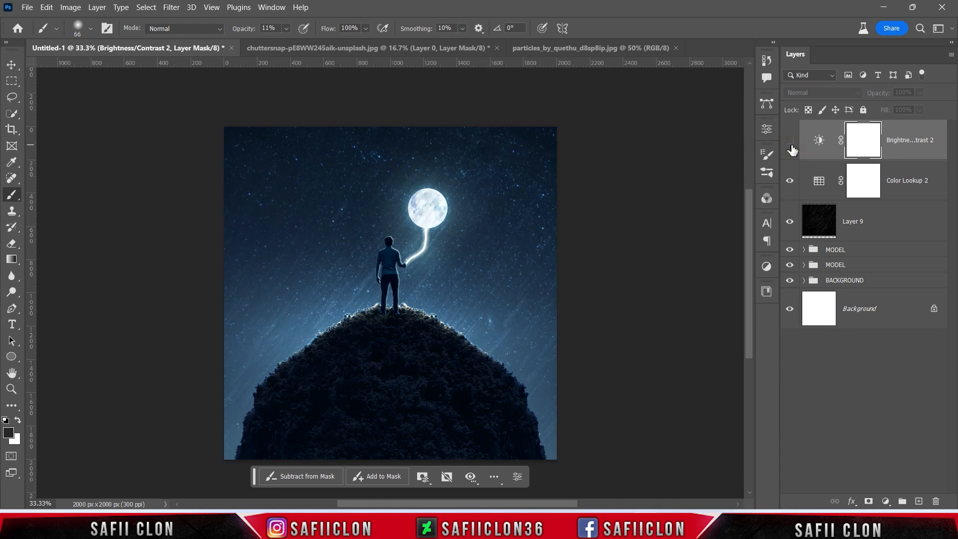
pyautogui.click(791, 142)
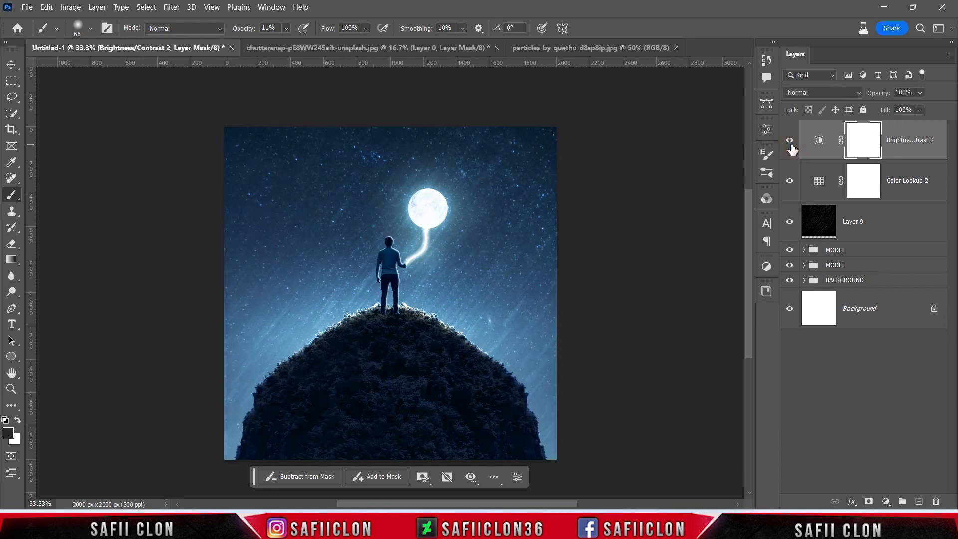
# Step: Add a Gradient Map adjustment on top and load the Black, White preset from the Basics group
pyautogui.click(886, 501)
pyautogui.click(891, 488)
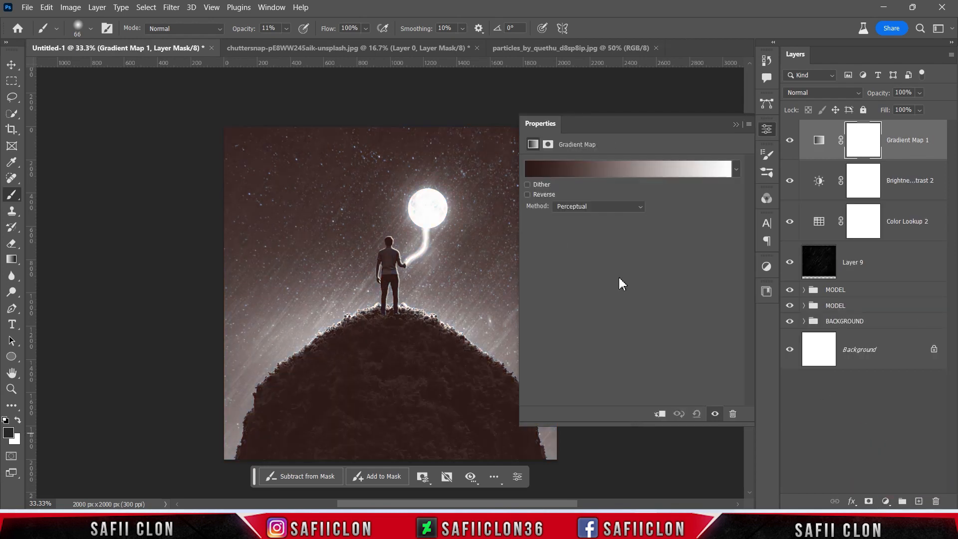
pyautogui.click(631, 173)
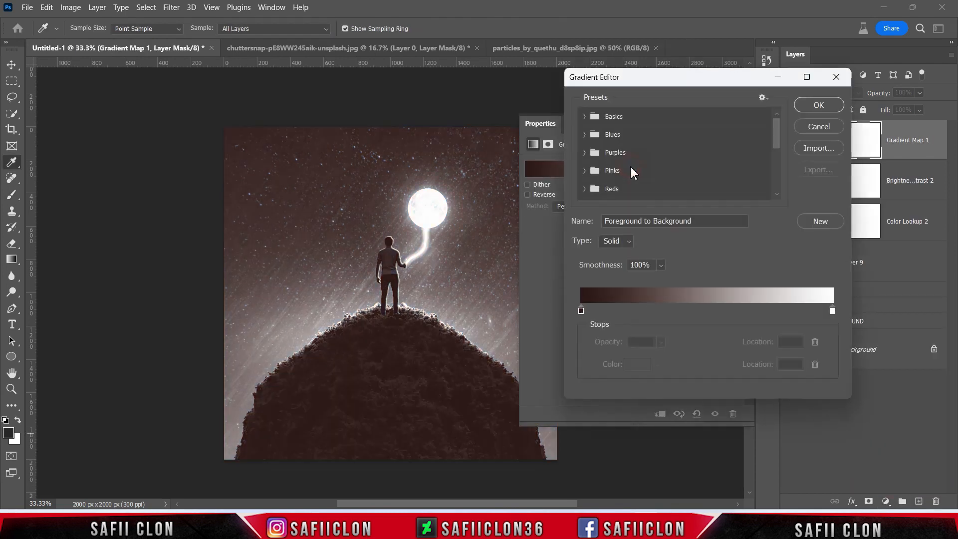
pyautogui.click(583, 118)
pyautogui.click(641, 137)
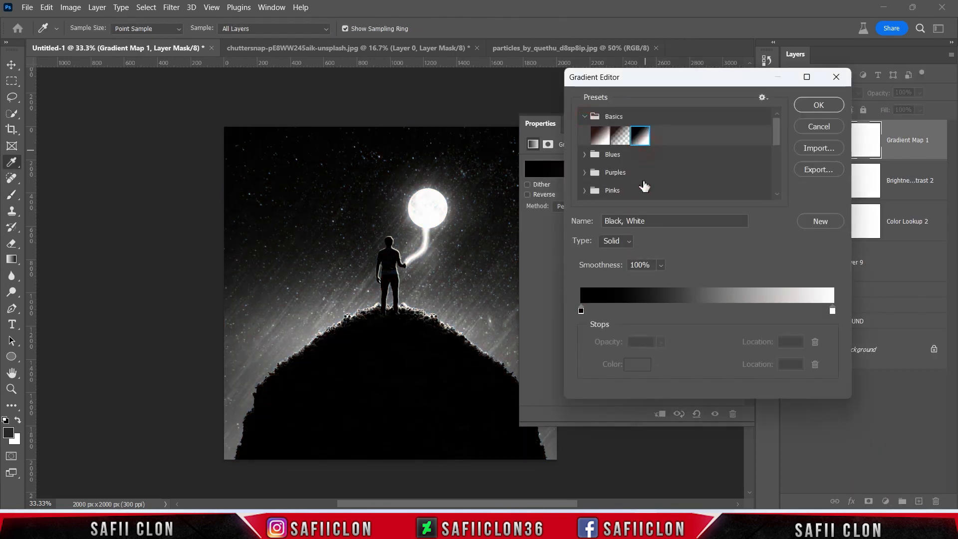
# Step: Set the gradient's starting black stop to dark red 690d0d
pyautogui.click(581, 311)
pyautogui.click(638, 366)
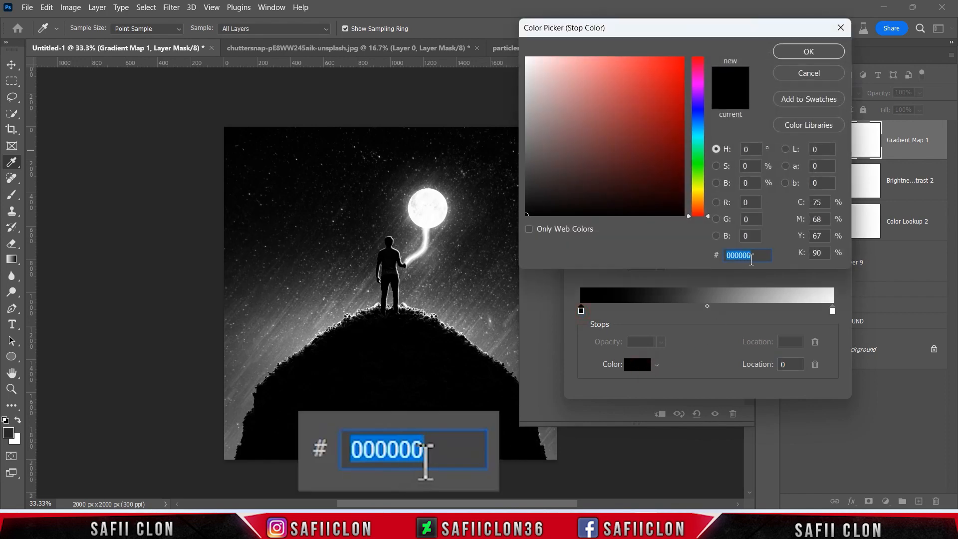
pyautogui.write('690d0d')
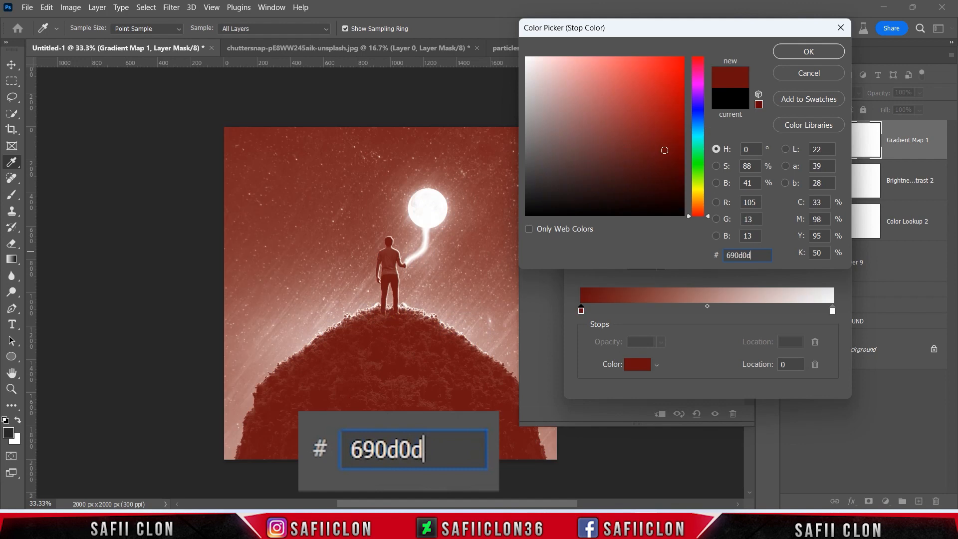
pyautogui.doubleClick(739, 255)
pyautogui.click(791, 52)
# Step: Add a middle stop to the gradient at location 53 and color it green 2fc363
pyautogui.moveTo(707, 310); pyautogui.dragTo(713, 311)
pyautogui.click(639, 366)
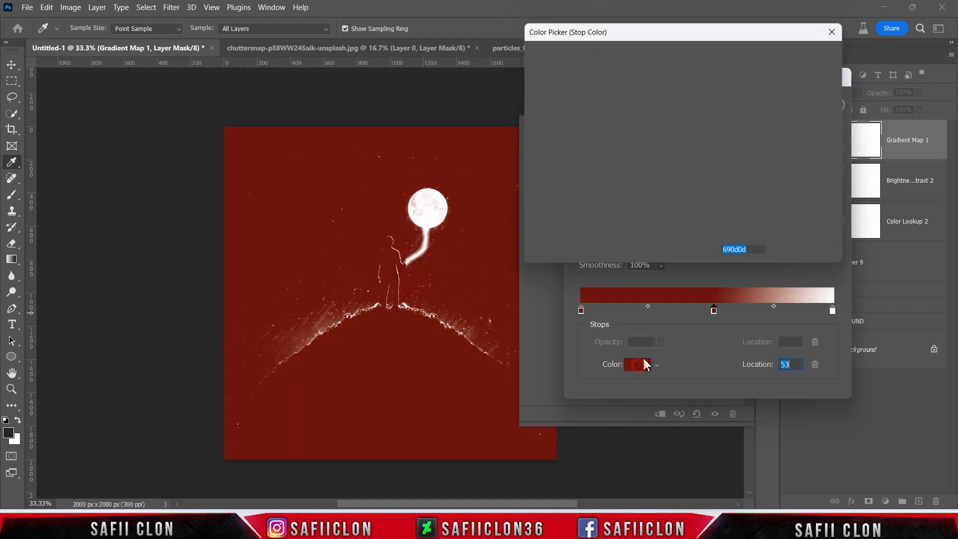
pyautogui.write('2fc363')
pyautogui.click(797, 54)
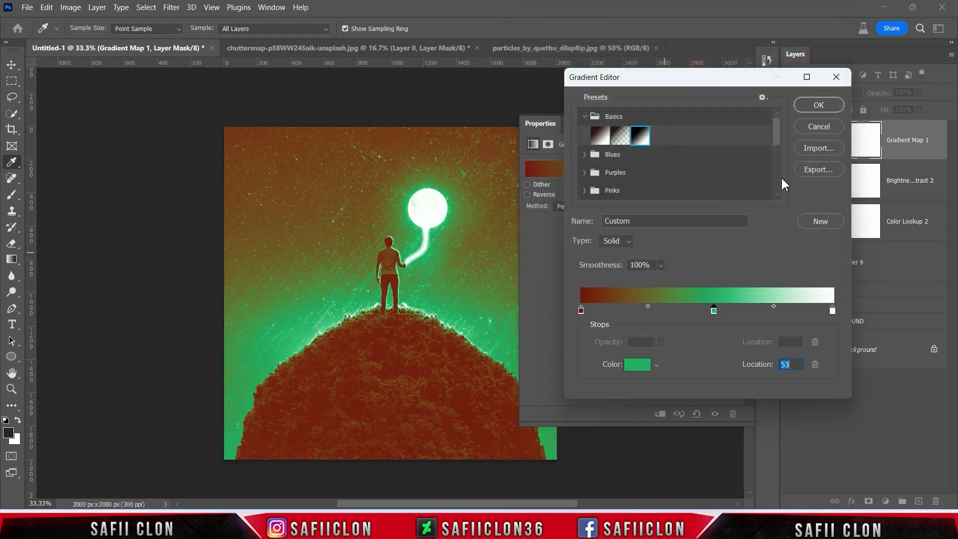
# Step: Set the gradient's white end stop to cyan 30c9cd and accept the edited gradient
pyautogui.click(832, 311)
pyautogui.click(637, 364)
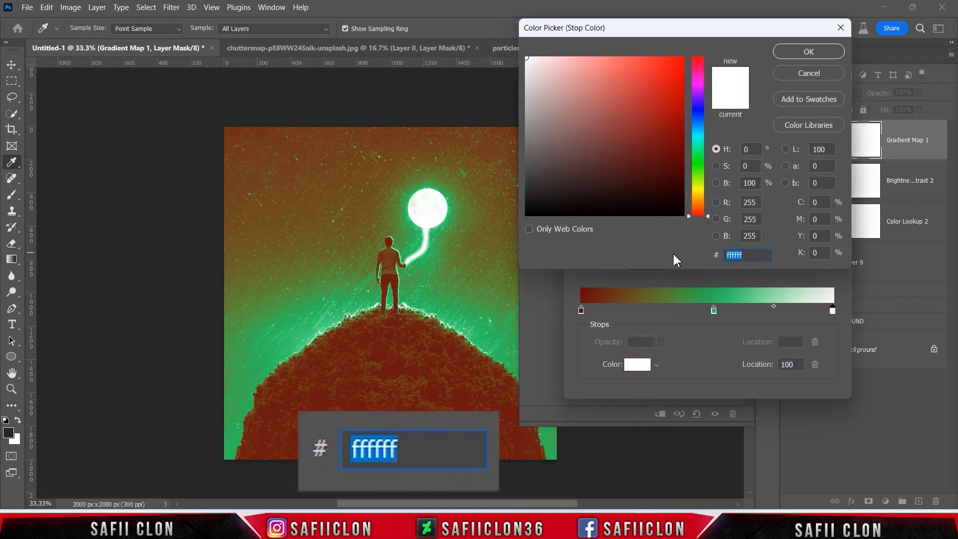
pyautogui.write('30c9cd')
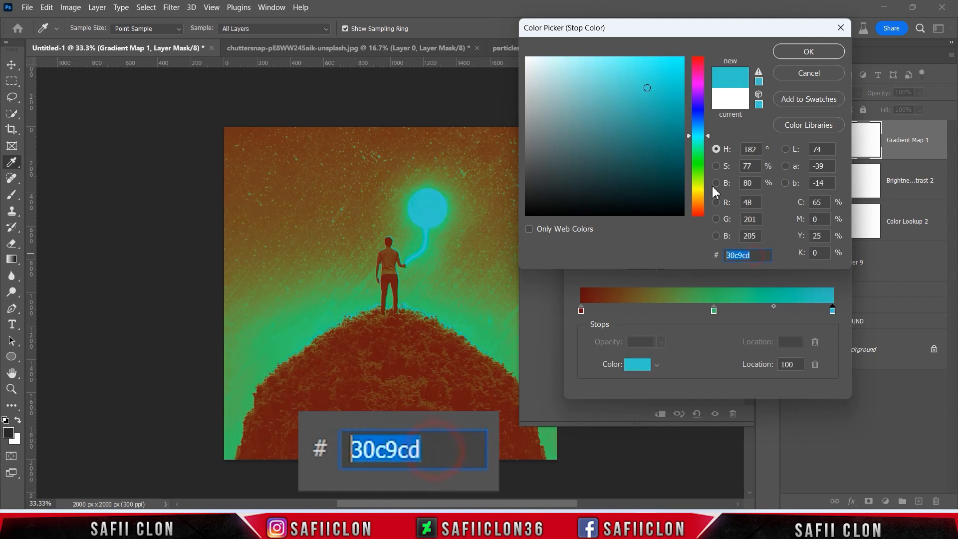
pyautogui.click(802, 51)
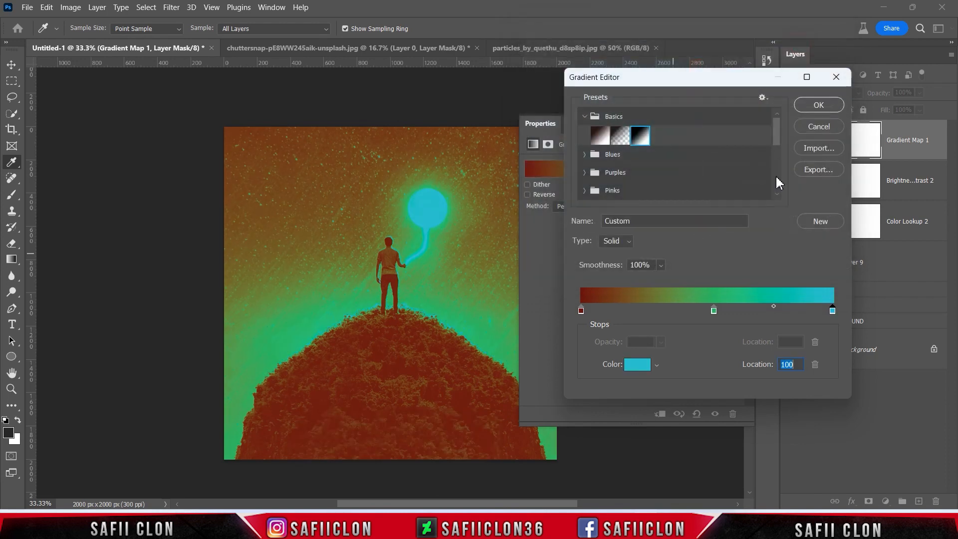
pyautogui.click(812, 106)
pyautogui.click(738, 124)
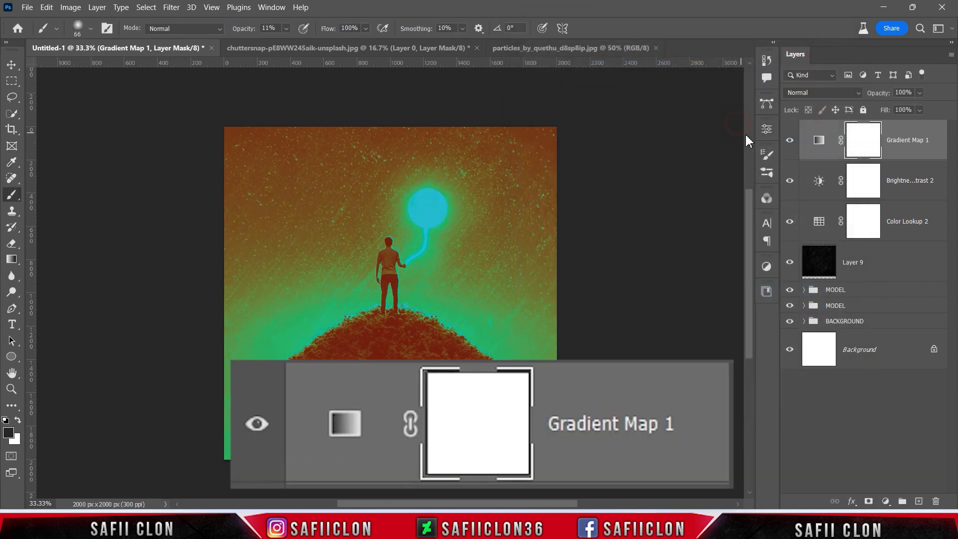
# Step: Set the Gradient Map layer's blend mode to Overlay and invert its layer mask to black
pyautogui.click(790, 143)
pyautogui.click(790, 144)
pyautogui.click(862, 145)
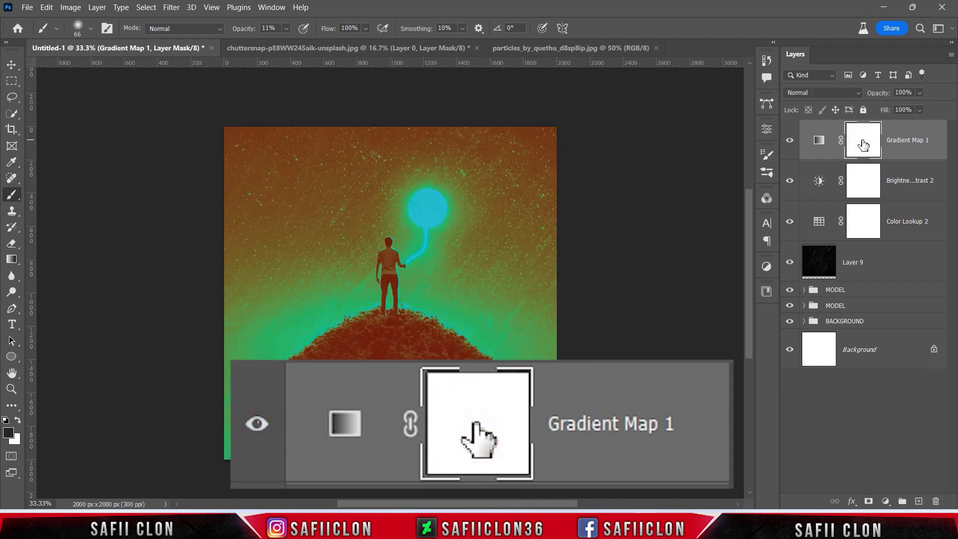
pyautogui.click(851, 93)
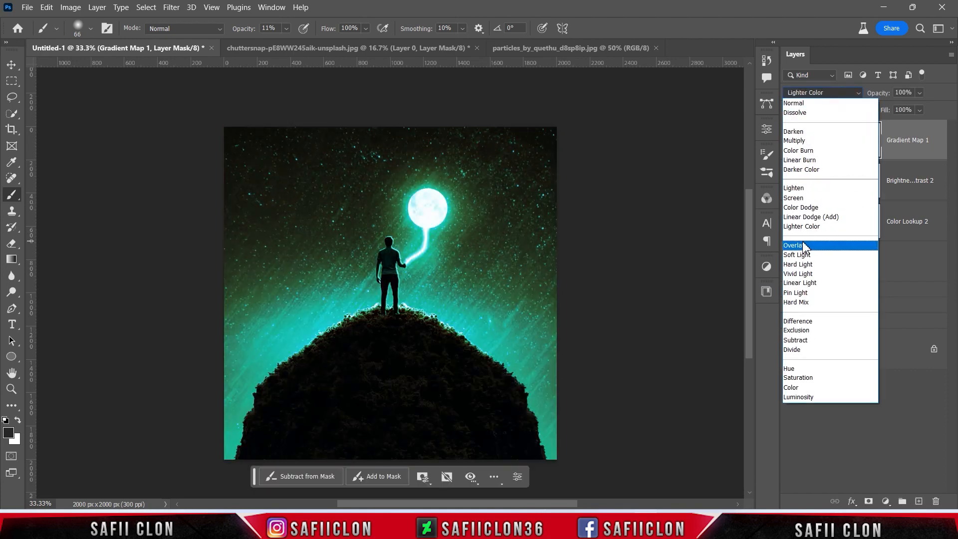
pyautogui.click(803, 245)
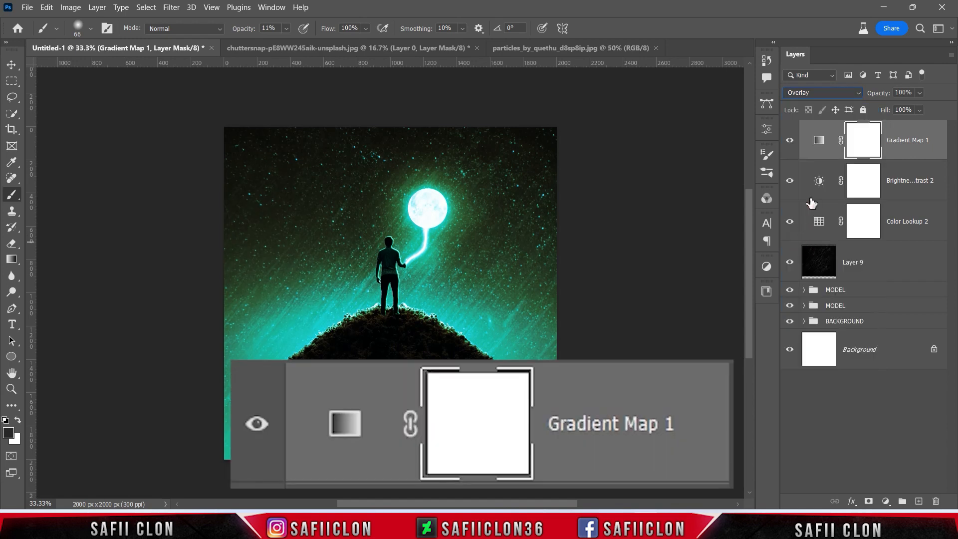
pyautogui.hotkey('ctrl', 'i')
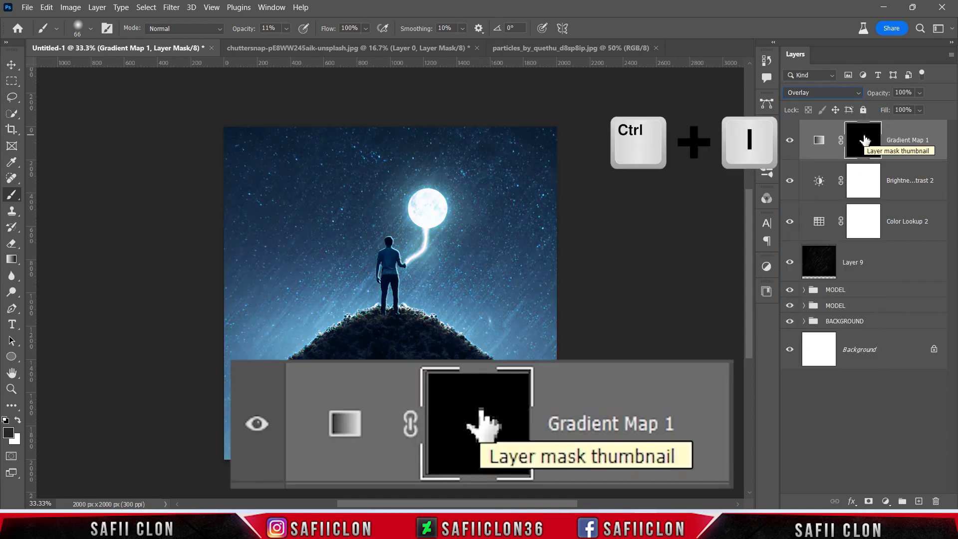
# Step: Set up a soft round brush of 161 px at 12% opacity with white as the foreground color
pyautogui.rightClick(15, 197)
pyautogui.click(51, 199)
pyautogui.click(90, 33)
pyautogui.click(100, 193)
pyautogui.moveTo(96, 68); pyautogui.dragTo(121, 68)
pyautogui.click(91, 29)
pyautogui.click(286, 28)
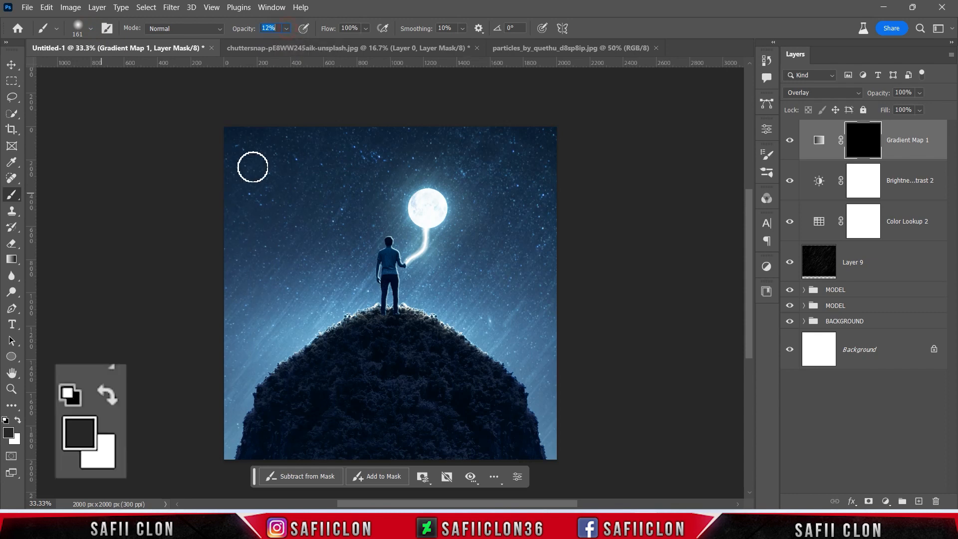
pyautogui.click(19, 420)
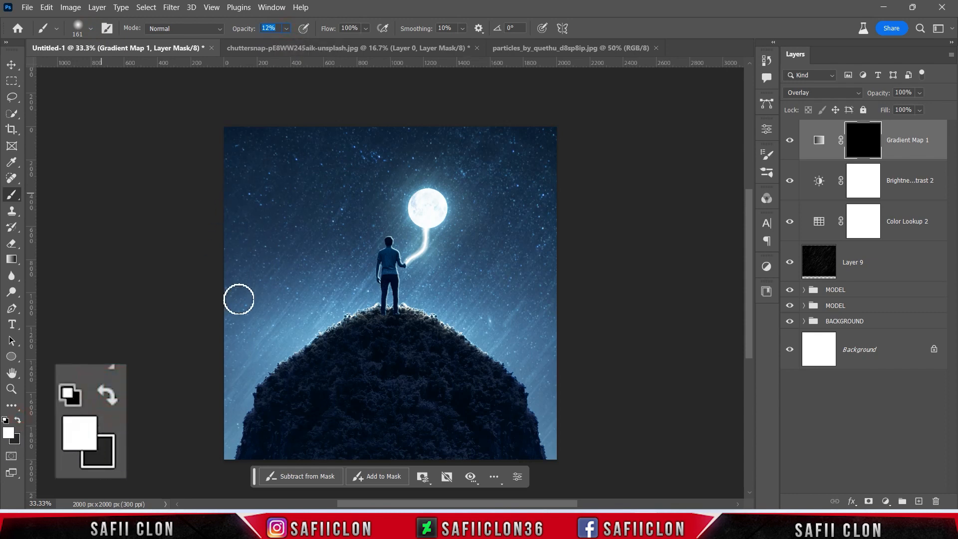
# Step: Enlarge the brush to about 500 px and paint the gradient map softly into the sky and hill on its mask
pyautogui.press(']')
pyautogui.press(']')
pyautogui.press(']')
pyautogui.press(']')
pyautogui.press(']')
pyautogui.press(']')
pyautogui.press(']')
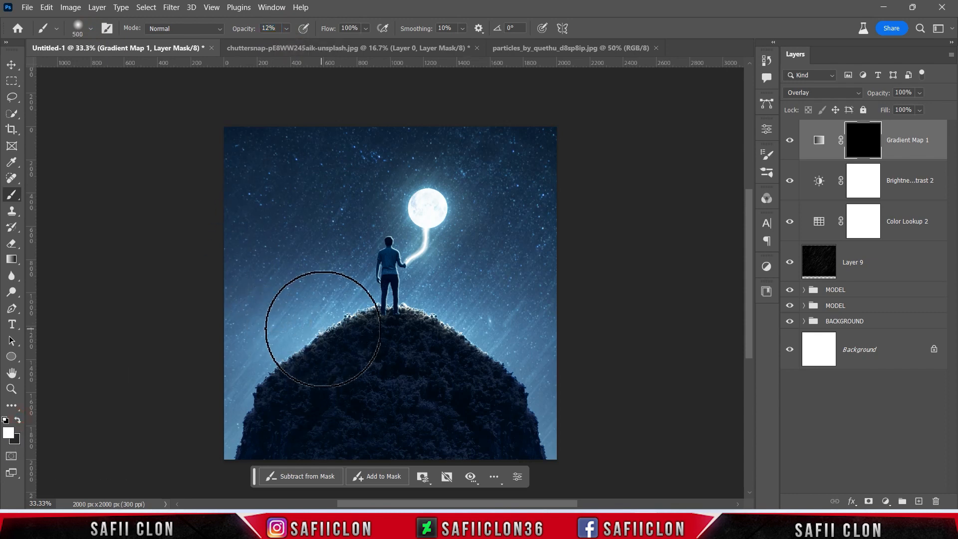
pyautogui.moveTo(321, 316)
pyautogui.mouseDown()
pyautogui.moveTo(400, 310)
pyautogui.moveTo(505, 368)
pyautogui.moveTo(338, 331)
pyautogui.moveTo(256, 385)
pyautogui.moveTo(402, 365)
pyautogui.moveTo(286, 304)
pyautogui.mouseUp()
pyautogui.press(']')
pyautogui.press(']')
pyautogui.press('[')
pyautogui.press('[')
pyautogui.moveTo(467, 285); pyautogui.dragTo(547, 419)
pyautogui.press(']')
pyautogui.moveTo(412, 377); pyautogui.dragTo(265, 417)
pyautogui.press(']')
pyautogui.moveTo(244, 250); pyautogui.dragTo(374, 217)
# Step: Lower the brush opacity to 8% and build up more white strokes on the Gradient Map mask over the sky and hill edges
pyautogui.moveTo(286, 29); pyautogui.dragTo(282, 31)
pyautogui.moveTo(284, 167); pyautogui.dragTo(180, 236)
pyautogui.moveTo(534, 235); pyautogui.dragTo(535, 130)
pyautogui.moveTo(276, 224)
pyautogui.mouseDown()
pyautogui.moveTo(265, 178)
pyautogui.moveTo(202, 229)
pyautogui.mouseUp()
pyautogui.press('[')
pyautogui.press('[')
pyautogui.moveTo(402, 273); pyautogui.dragTo(374, 315)
pyautogui.moveTo(492, 348); pyautogui.dragTo(515, 399)
pyautogui.moveTo(210, 291); pyautogui.dragTo(155, 390)
pyautogui.moveTo(524, 241); pyautogui.dragTo(555, 283)
pyautogui.moveTo(227, 175); pyautogui.dragTo(173, 259)
pyautogui.moveTo(477, 236); pyautogui.dragTo(483, 237)
# Step: Compare the composite with the masked Gradient Map adjustment off and on
pyautogui.click(789, 180)
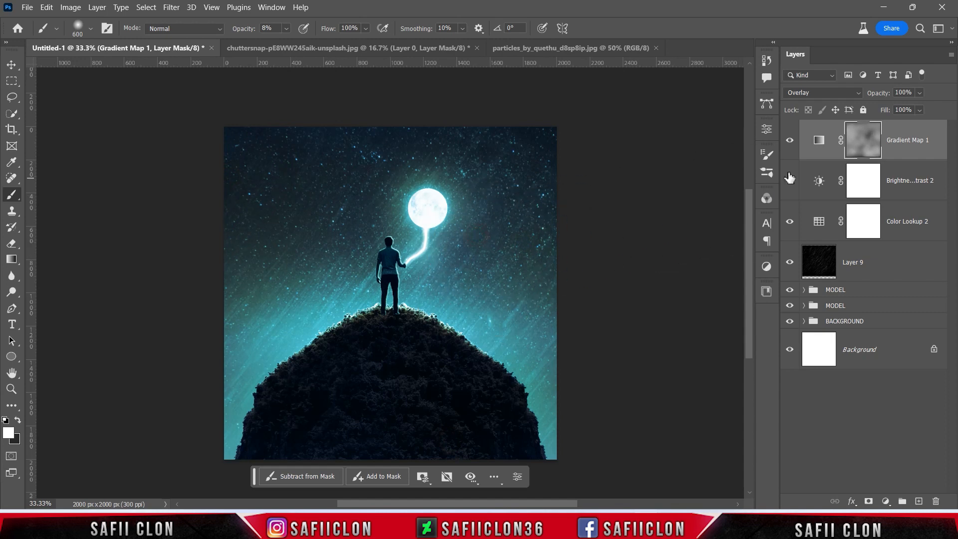
pyautogui.click(790, 141)
pyautogui.click(789, 141)
pyautogui.click(790, 141)
pyautogui.click(790, 141)
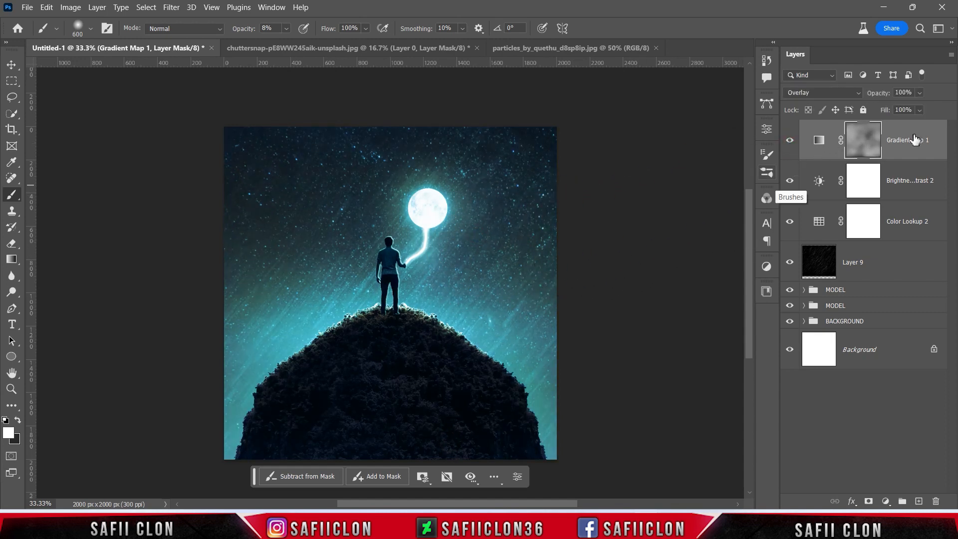
# Step: Stamp all visible layers into a new top layer and convert it to a smart object
pyautogui.hotkey('ctrl', 'shift', 'alt', 'e')
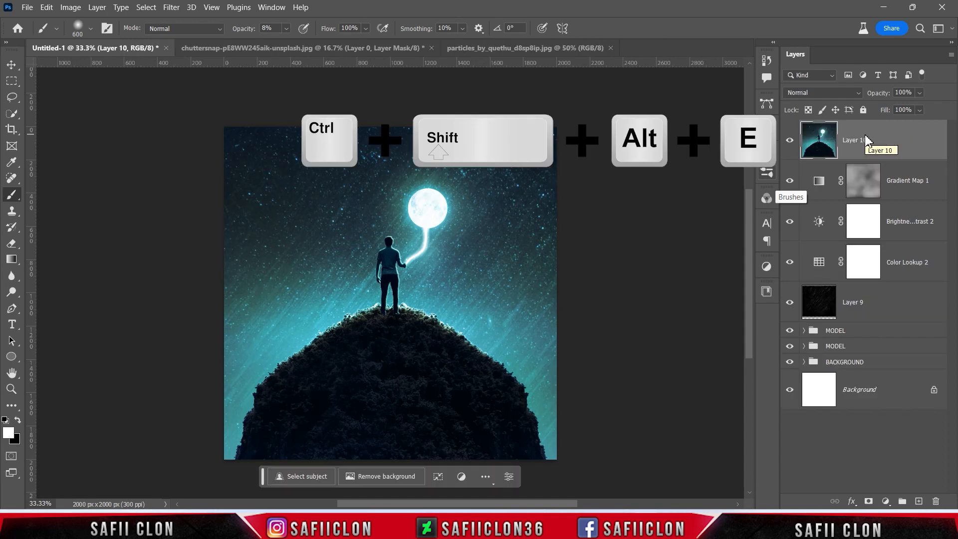
pyautogui.rightClick(865, 142)
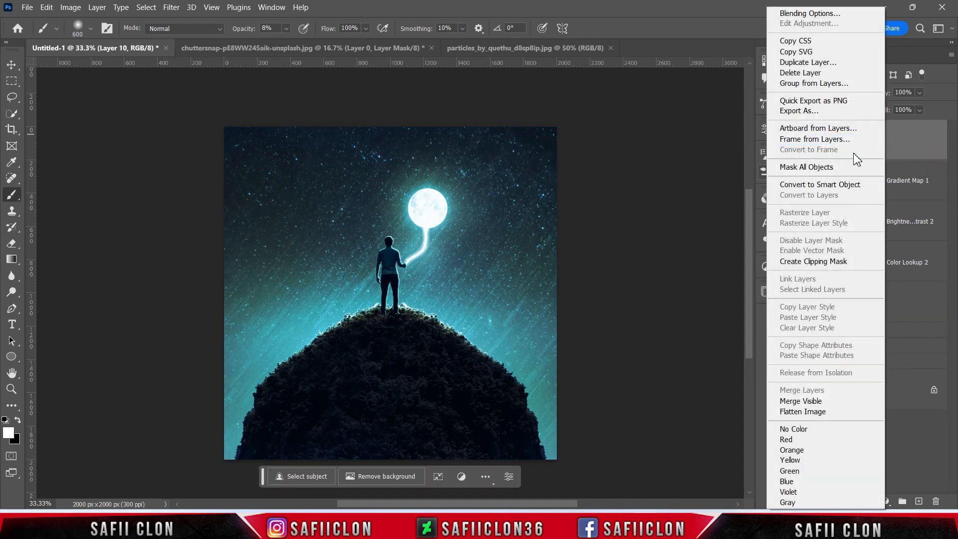
pyautogui.click(808, 183)
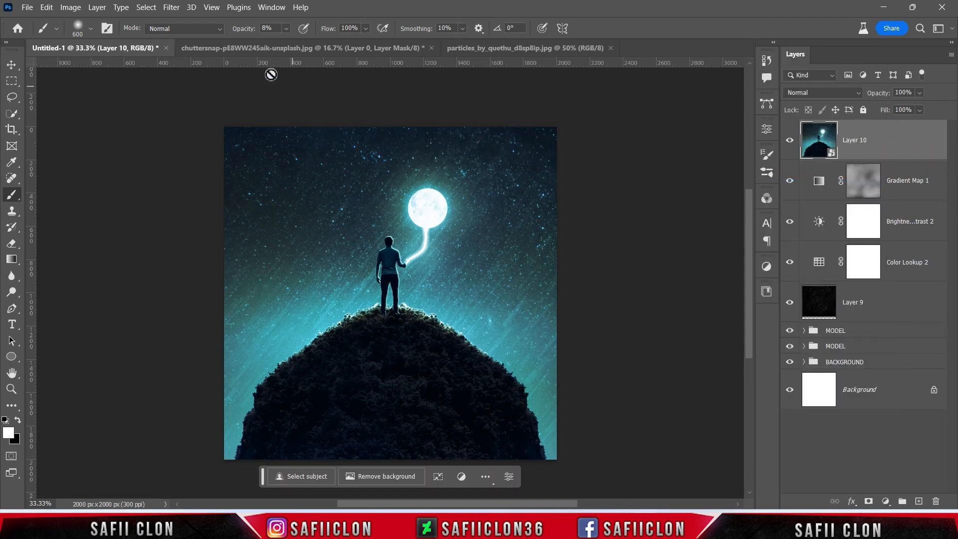
# Step: Open the Camera Raw Filter and set Contrast +13, Shadows +13, Whites -10, Blacks +11, Texture -11 and Clarity +7, then fine-tune Dehaze
pyautogui.click(171, 7)
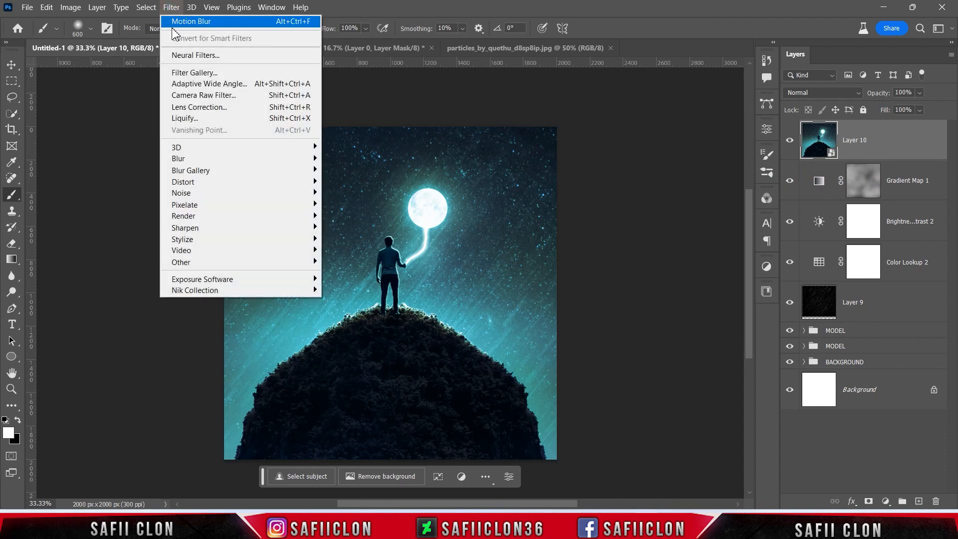
pyautogui.click(201, 98)
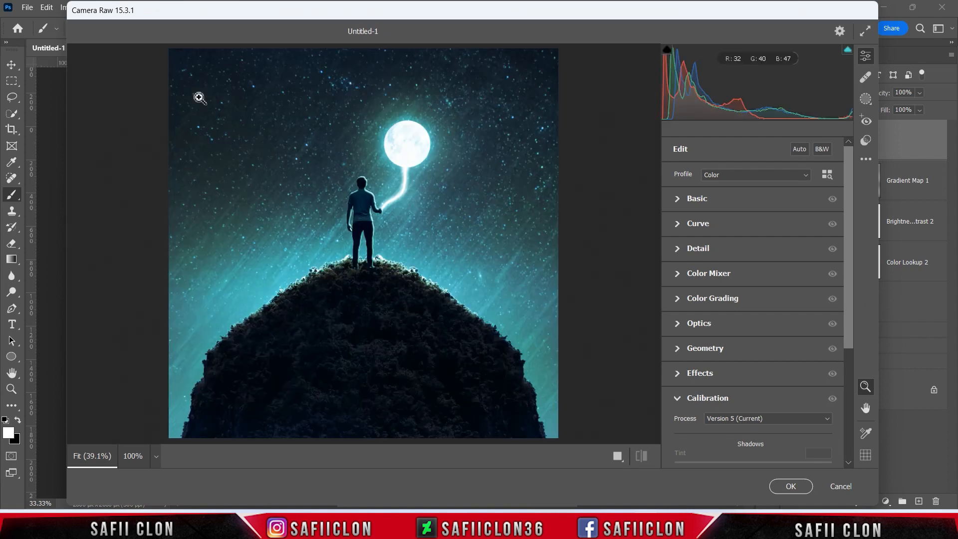
pyautogui.click(698, 199)
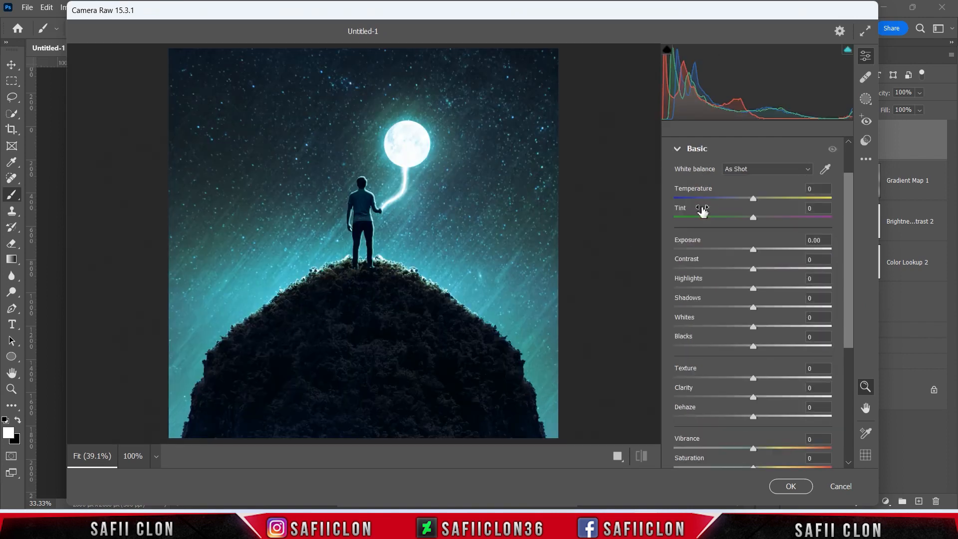
pyautogui.moveTo(754, 269)
pyautogui.mouseDown()
pyautogui.moveTo(772, 269)
pyautogui.moveTo(763, 269)
pyautogui.mouseUp()
pyautogui.moveTo(758, 306); pyautogui.dragTo(764, 399)
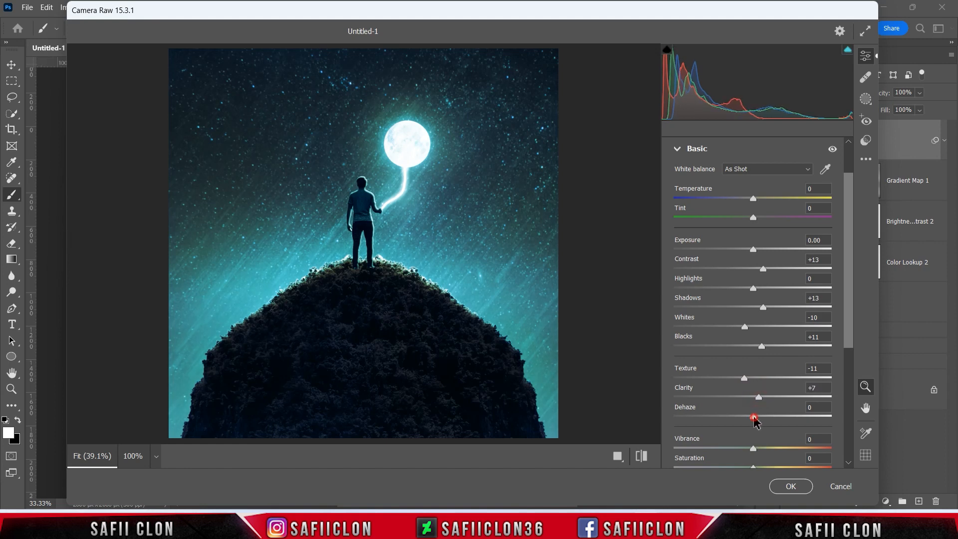
pyautogui.moveTo(752, 417); pyautogui.dragTo(751, 417)
# Step: Shape the point curve with a raised black point, a slightly lowered shadow point and a highlight point at input 194, output 194
pyautogui.moveTo(850, 325); pyautogui.dragTo(848, 410)
pyautogui.click(735, 349)
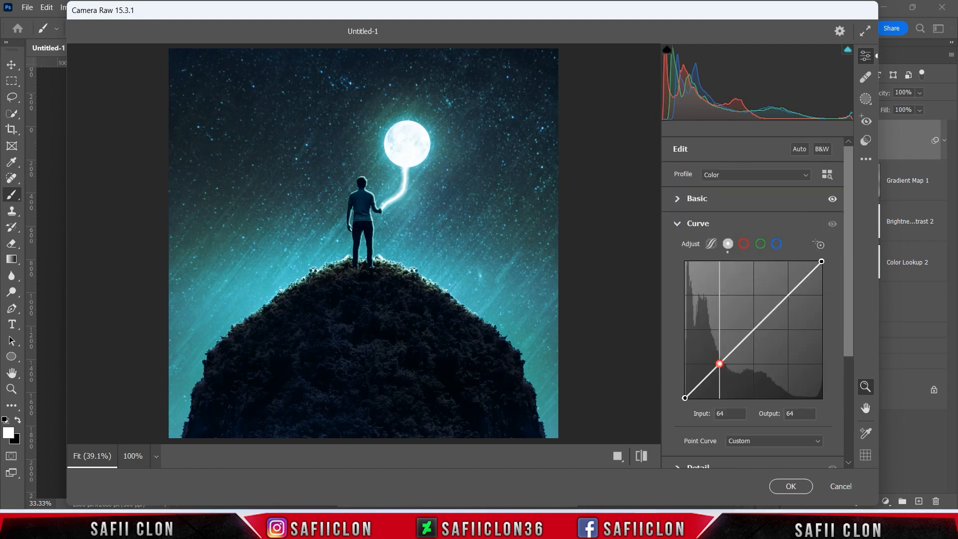
pyautogui.moveTo(722, 365); pyautogui.dragTo(719, 369)
pyautogui.moveTo(685, 397); pyautogui.dragTo(685, 389)
pyautogui.moveTo(789, 298); pyautogui.dragTo(789, 294)
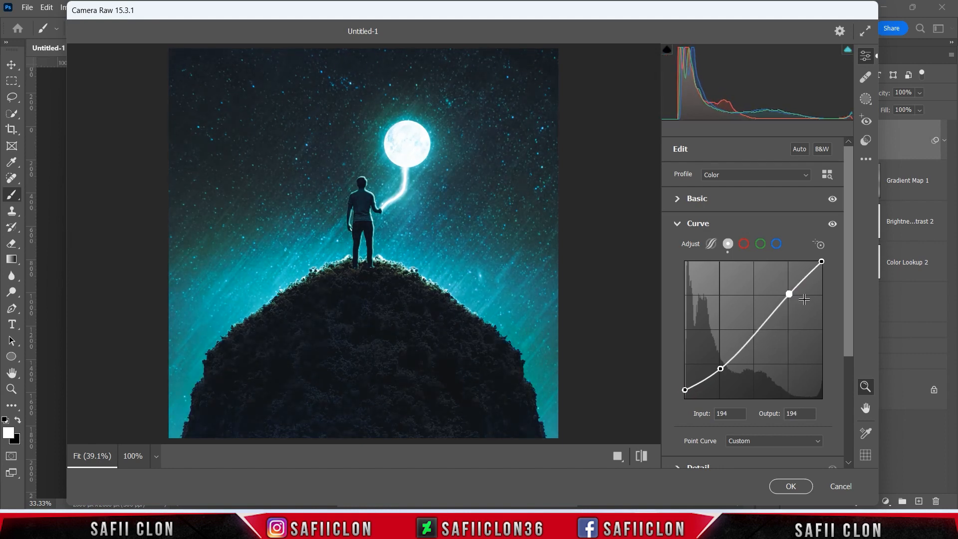
# Step: Set the Detail adjustments to Sharpening 20 and Noise Reduction 5
pyautogui.scroll(-3, 733, 363)
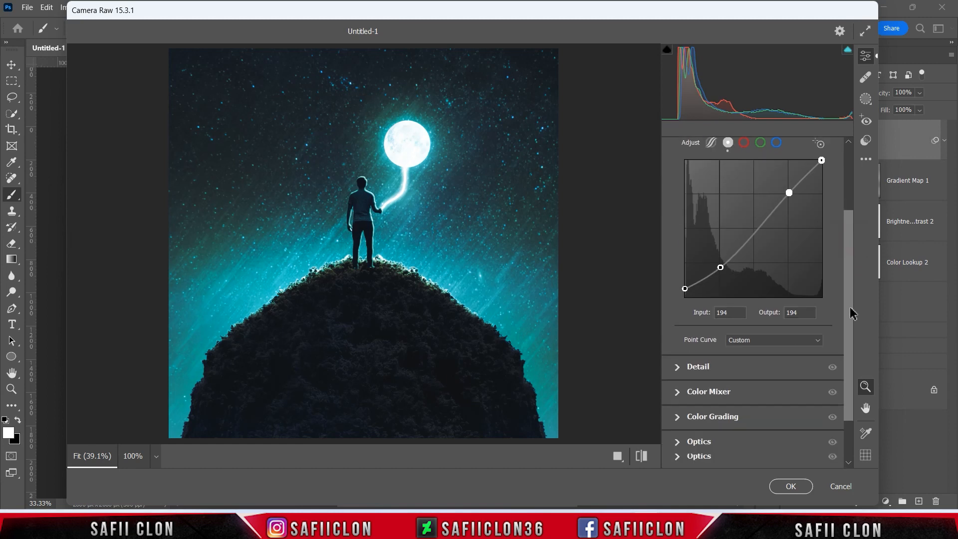
pyautogui.click(732, 361)
pyautogui.moveTo(675, 280); pyautogui.dragTo(682, 305)
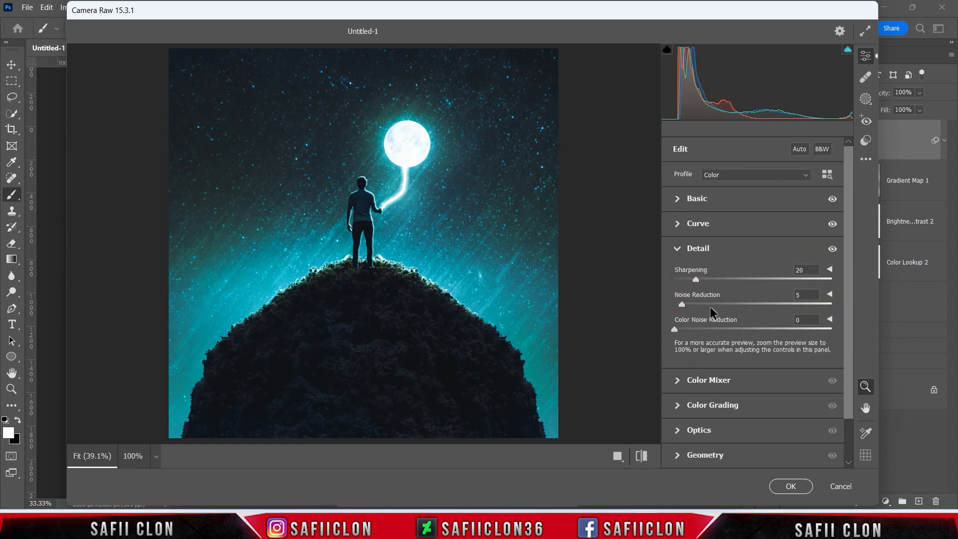
# Step: In the Color Mixer, set hues to Oranges +14, Yellows +6, Greens -25 and Aquas -7, lower Blues slightly, and raise Greens saturation
pyautogui.moveTo(851, 368); pyautogui.dragTo(851, 410)
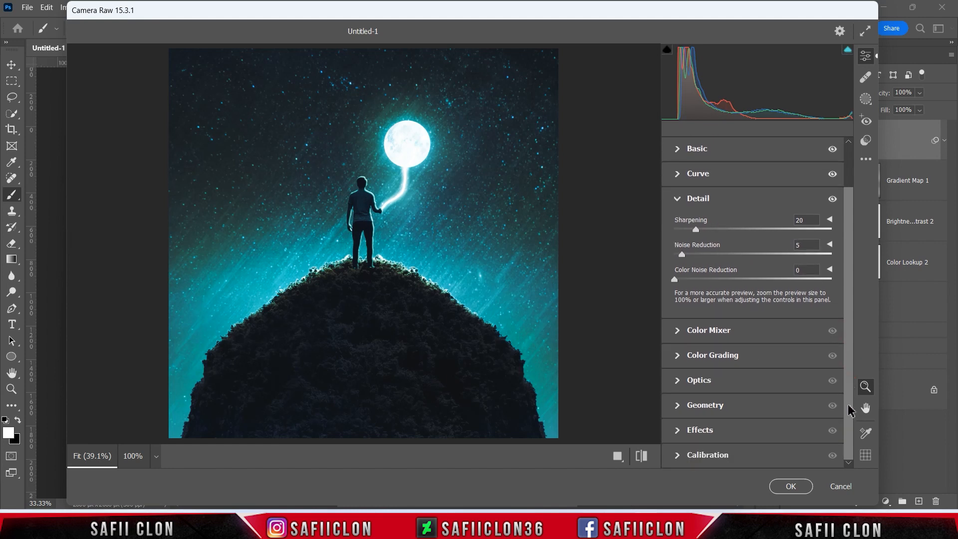
pyautogui.click(708, 331)
pyautogui.click(680, 238)
pyautogui.moveTo(754, 291); pyautogui.dragTo(746, 348)
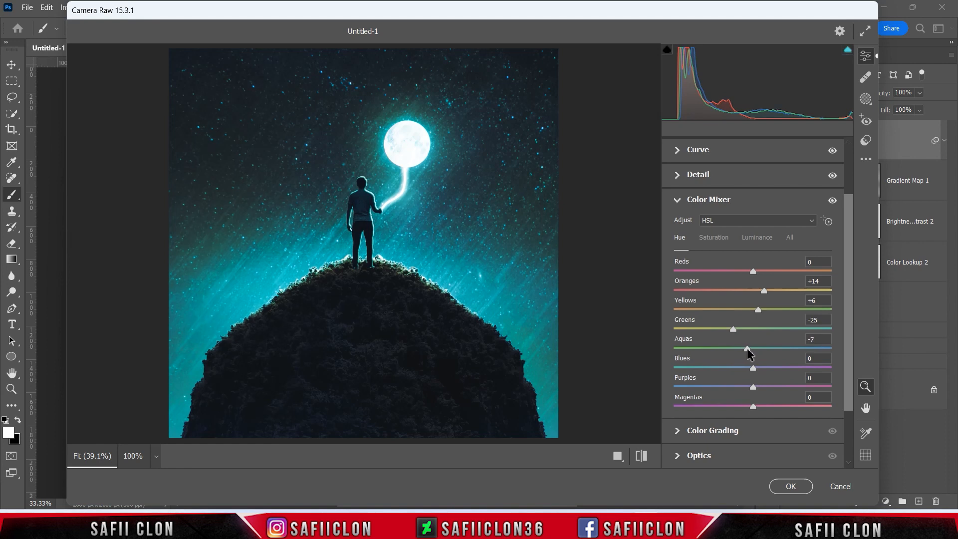
pyautogui.moveTo(752, 370); pyautogui.dragTo(747, 372)
pyautogui.click(724, 244)
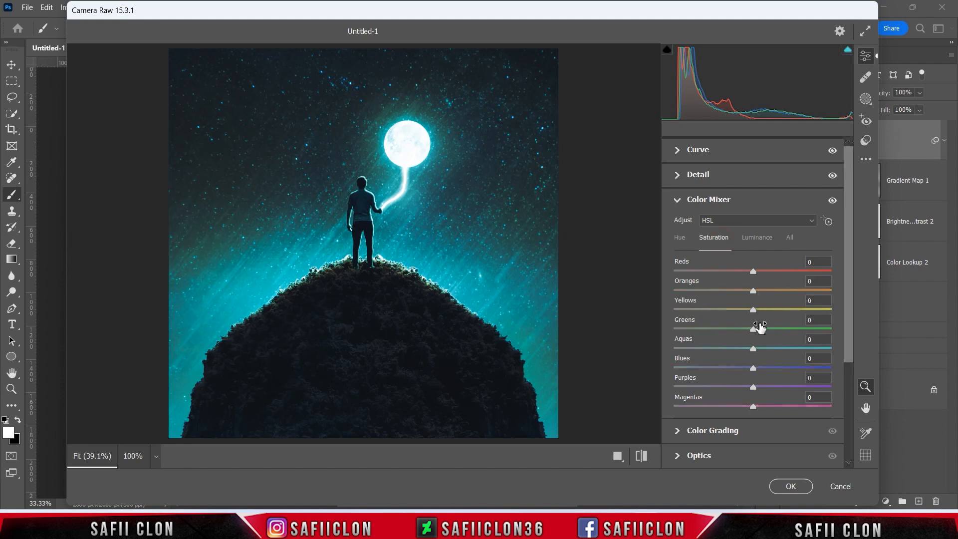
pyautogui.moveTo(754, 329)
pyautogui.mouseDown()
pyautogui.moveTo(809, 331)
pyautogui.moveTo(762, 331)
pyautogui.mouseUp()
# Step: Tint the shadows in Color Grading with Hue 63 and Saturation 17
pyautogui.scroll(-3, 843, 300)
pyautogui.click(735, 359)
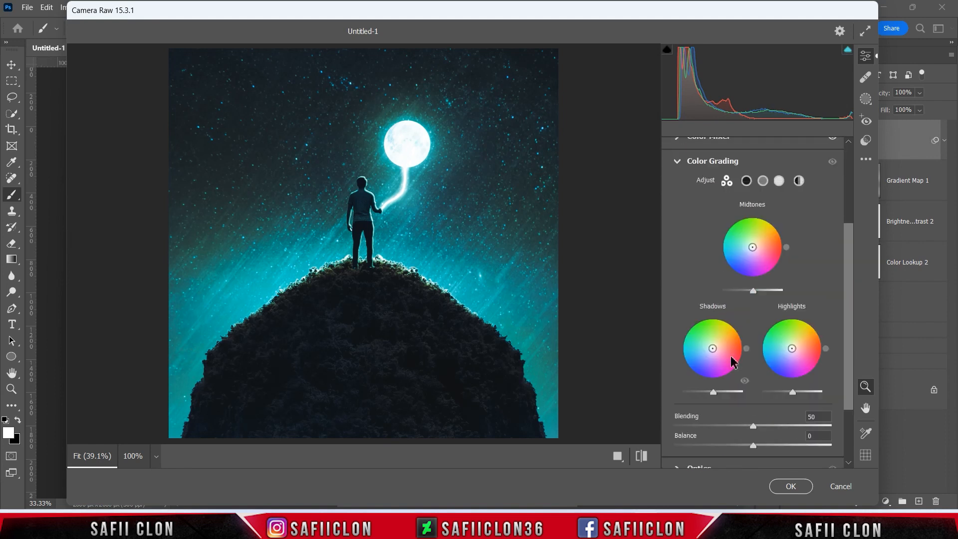
pyautogui.click(747, 181)
pyautogui.moveTo(675, 354)
pyautogui.mouseDown()
pyautogui.moveTo(703, 354)
pyautogui.moveTo(690, 375)
pyautogui.moveTo(702, 375)
pyautogui.mouseUp()
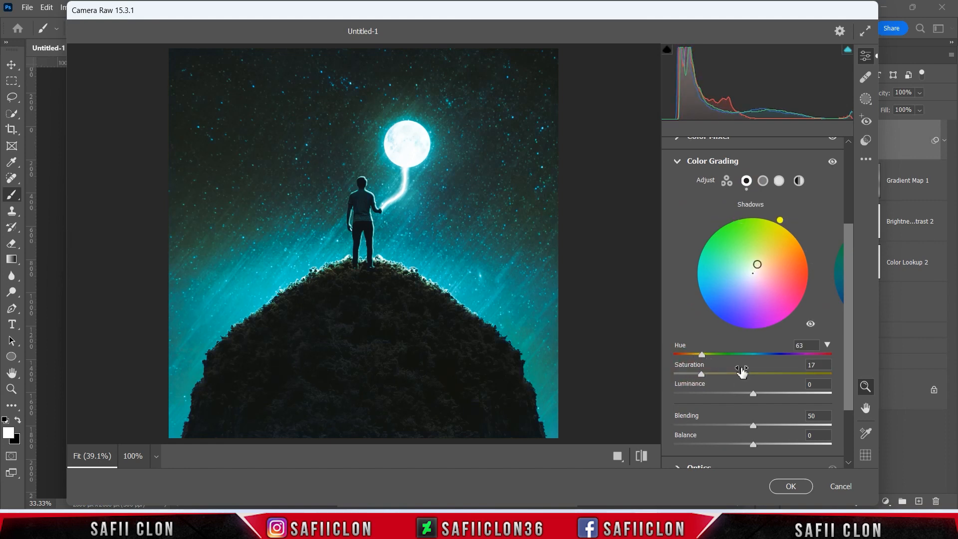
# Step: Grade the highlights with Hue 191 and Saturation 23, and set Blending to 43 and Balance to -8
pyautogui.click(779, 180)
pyautogui.moveTo(674, 355); pyautogui.dragTo(758, 355)
pyautogui.moveTo(675, 373); pyautogui.dragTo(713, 373)
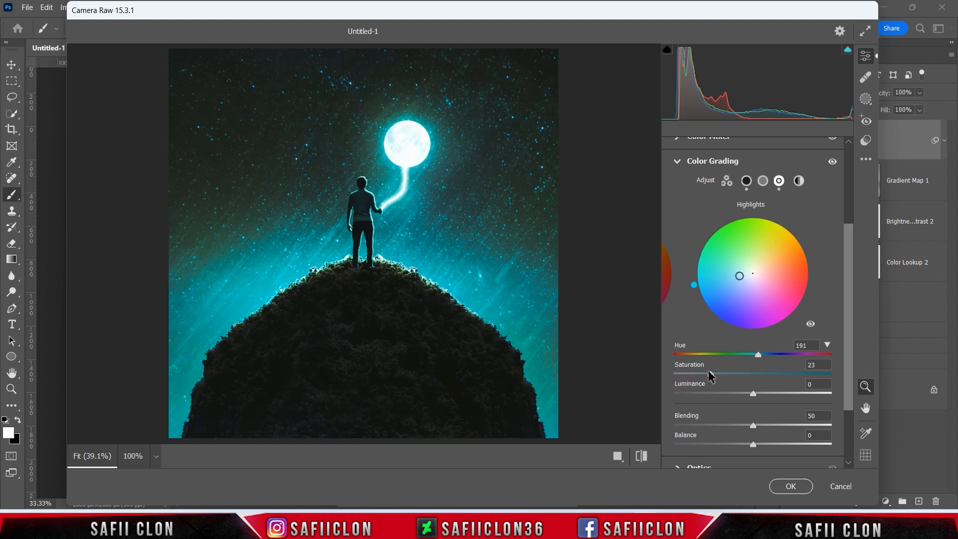
pyautogui.scroll(-1, 785, 393)
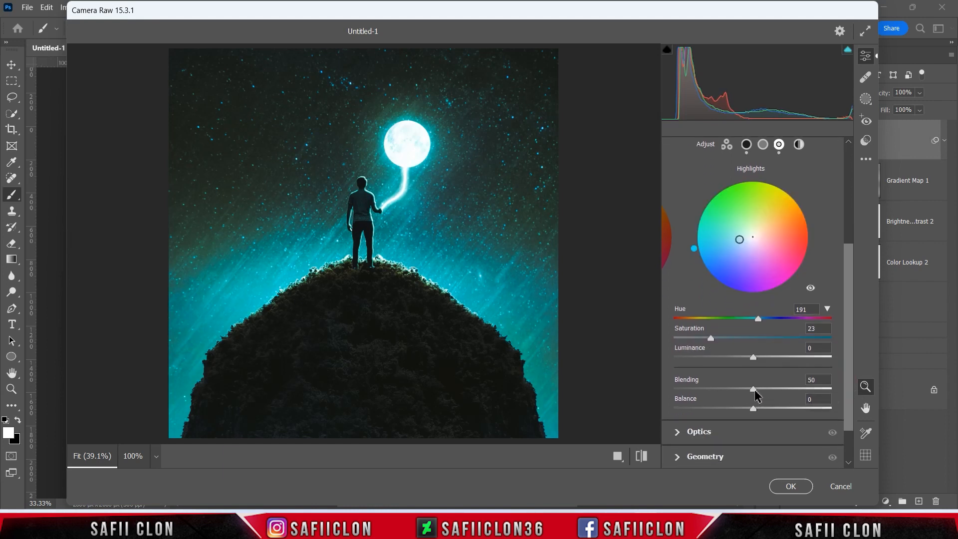
pyautogui.moveTo(752, 389); pyautogui.dragTo(745, 389)
pyautogui.scroll(-1, 838, 399)
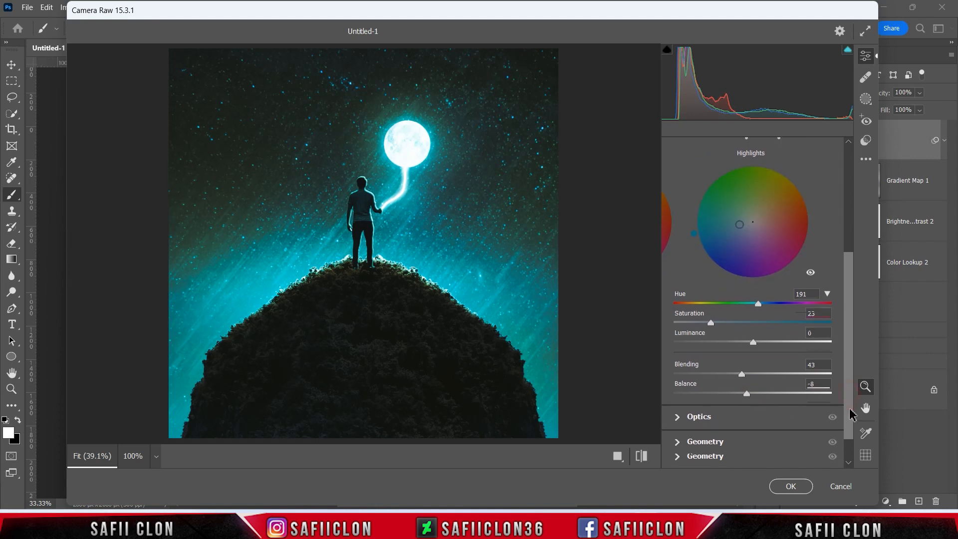
# Step: Adjust the Effects settings and calibrate the Blue Primary to Hue +7 and Saturation -10
pyautogui.click(714, 433)
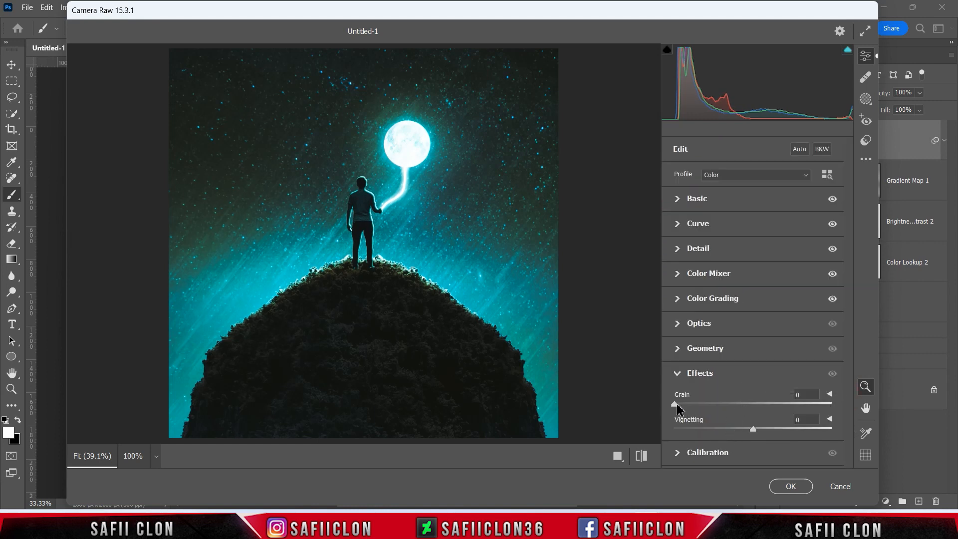
pyautogui.click(737, 452)
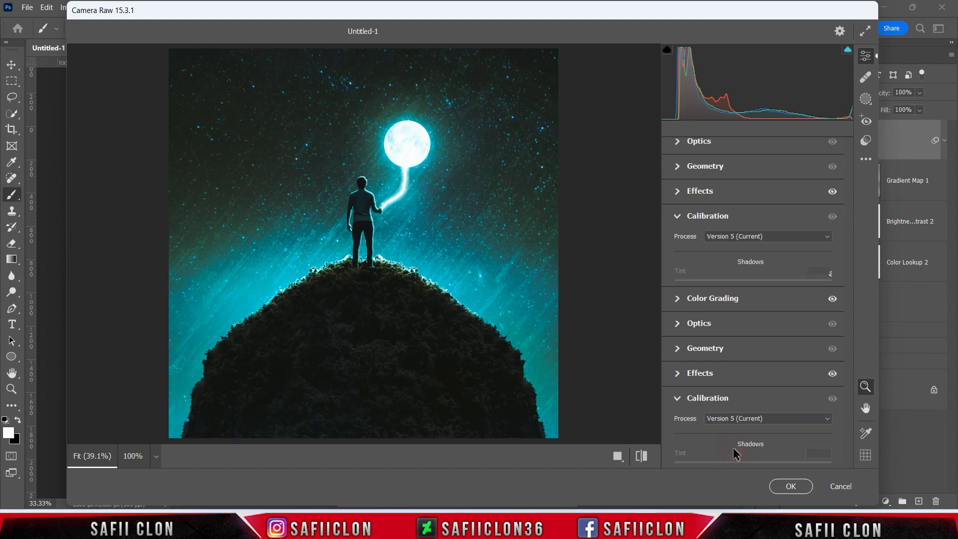
pyautogui.moveTo(753, 456); pyautogui.dragTo(753, 459)
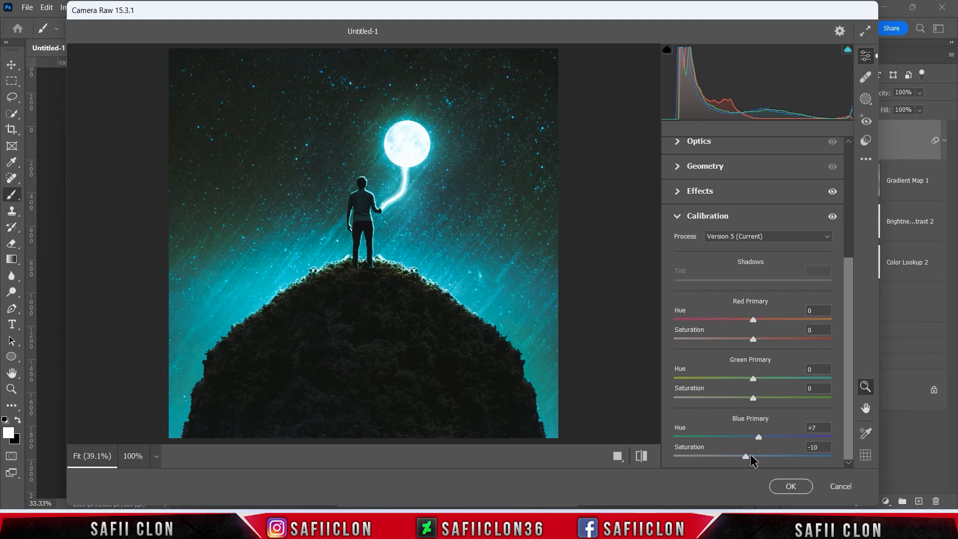
# Step: Create a circular radial gradient mask around the moon and its glowing string
pyautogui.click(866, 101)
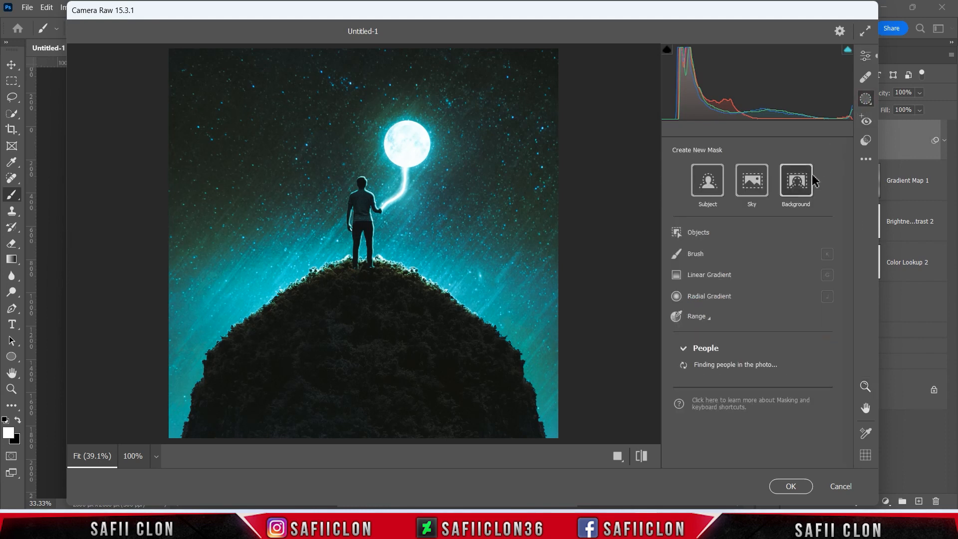
pyautogui.click(701, 296)
pyautogui.moveTo(394, 135); pyautogui.dragTo(420, 164)
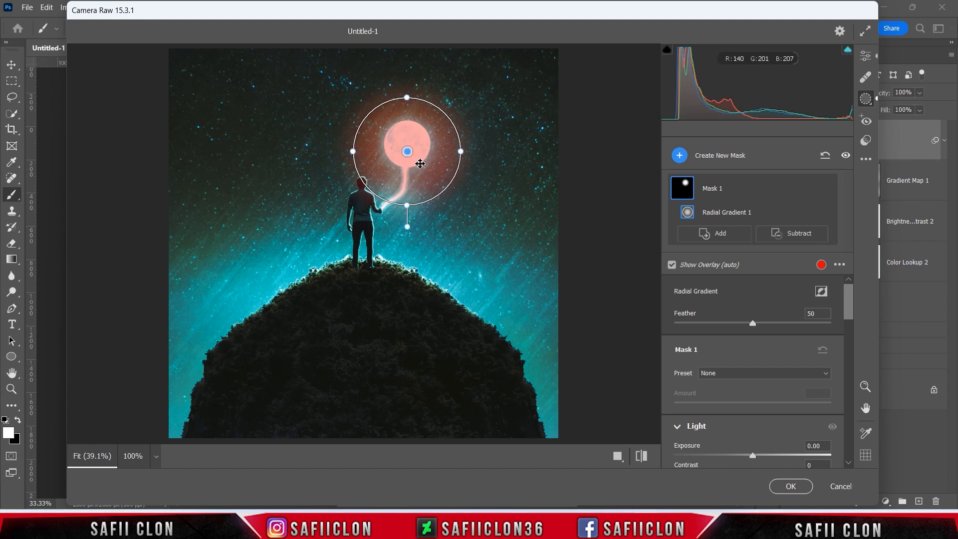
# Step: Set the moon mask's light values to Contrast -10, Highlights -13, Shadows +31, Whites +7 and Blacks -2
pyautogui.moveTo(848, 304); pyautogui.dragTo(852, 332)
pyautogui.moveTo(752, 340); pyautogui.dragTo(747, 341)
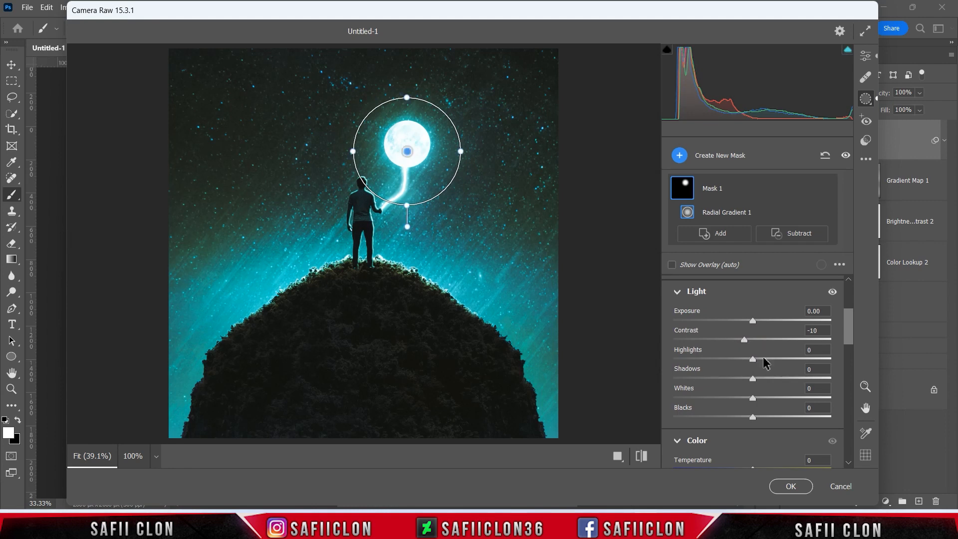
pyautogui.moveTo(751, 359); pyautogui.dragTo(735, 364)
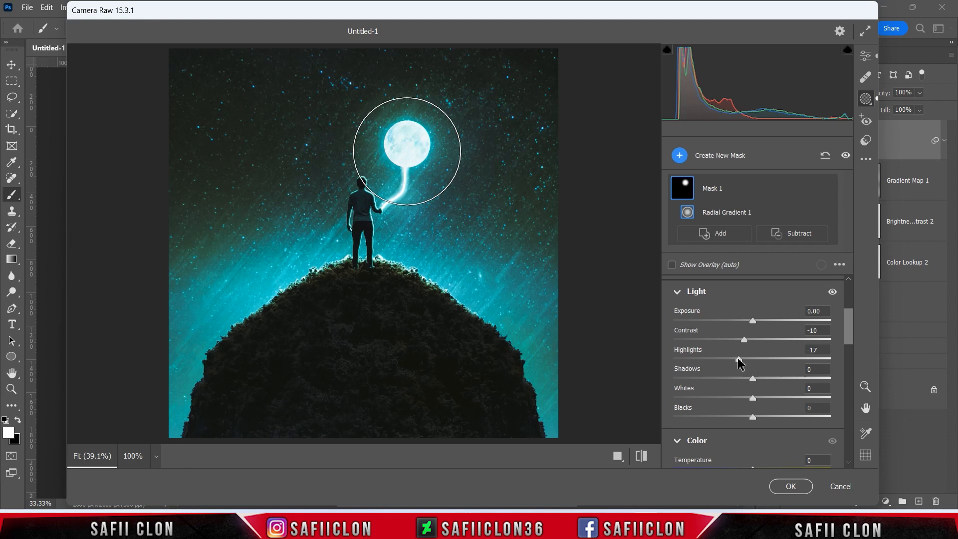
pyautogui.moveTo(753, 379); pyautogui.dragTo(759, 398)
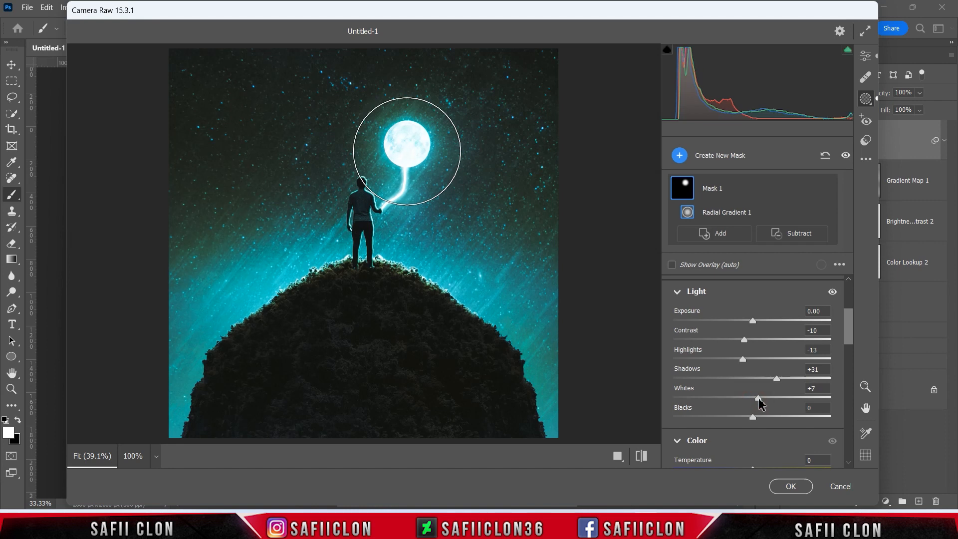
pyautogui.moveTo(753, 416); pyautogui.dragTo(750, 417)
pyautogui.scroll(1, 848, 339)
# Step: Create a second mask by painting over the man's head and body with a smaller brush
pyautogui.click(680, 155)
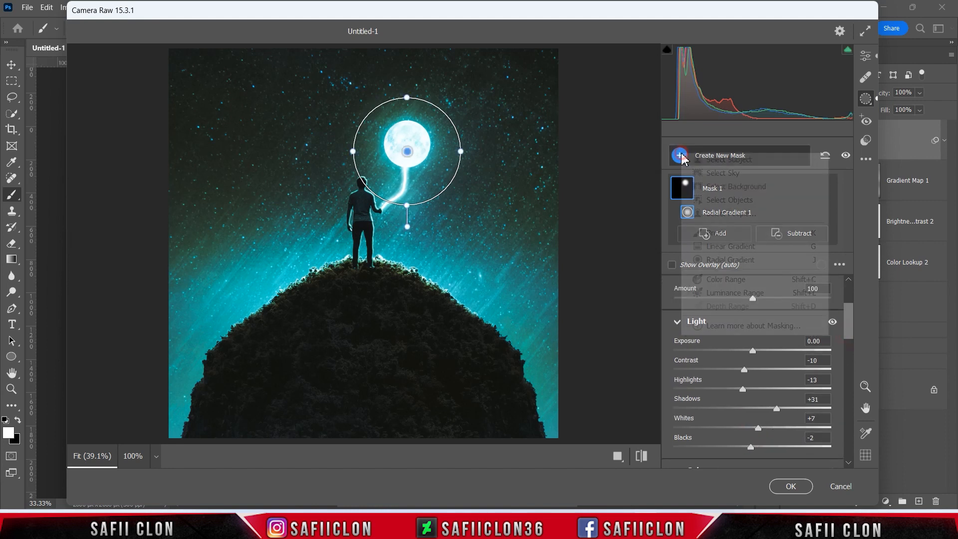
pyautogui.click(719, 234)
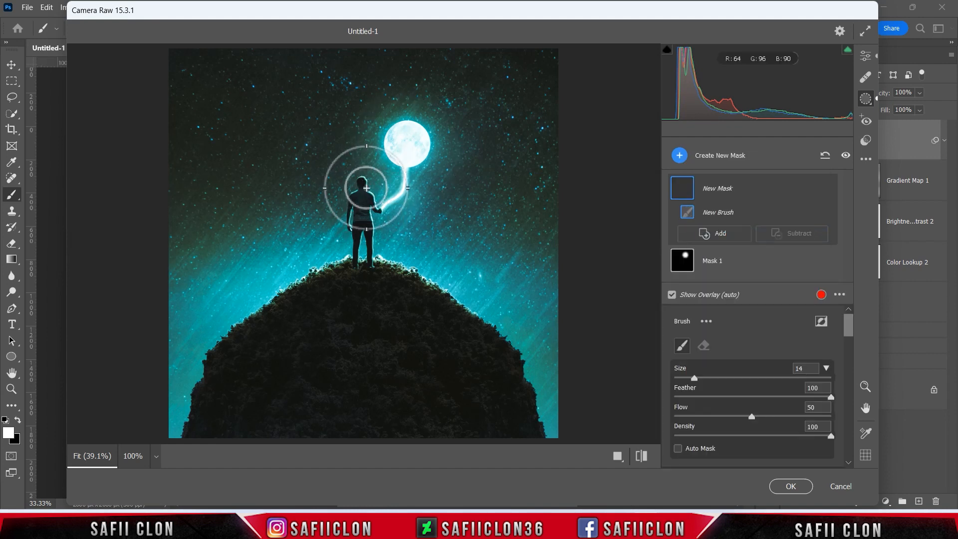
pyautogui.press('[')
pyautogui.press('[')
pyautogui.press('[')
pyautogui.press('[')
pyautogui.press('[')
pyautogui.moveTo(364, 171); pyautogui.dragTo(382, 255)
# Step: Set the brush mask to Exposure +0.20, Highlights +8 and Whites +21, and extend it over the area around the moon and string
pyautogui.moveTo(849, 334); pyautogui.dragTo(853, 368)
pyautogui.scroll(-1, 774, 333)
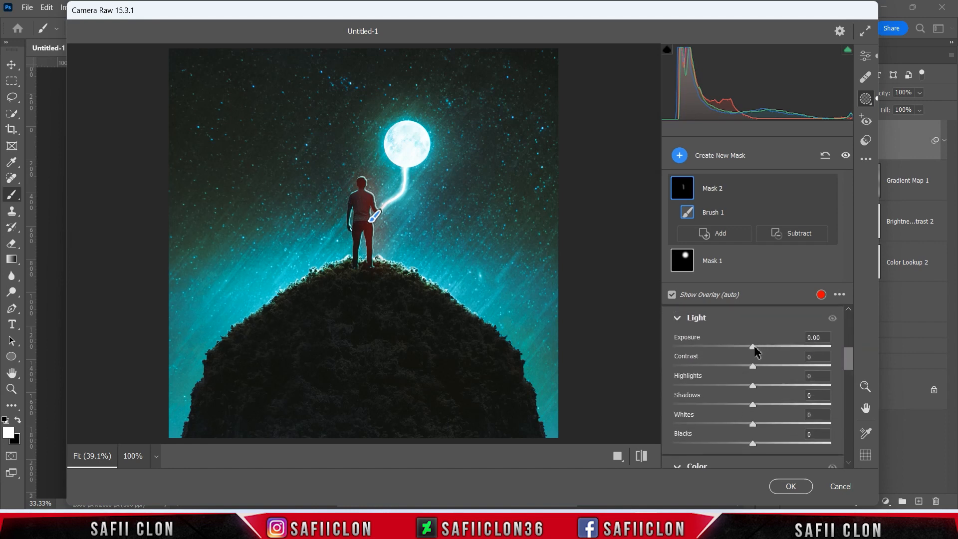
pyautogui.moveTo(754, 346); pyautogui.dragTo(755, 346)
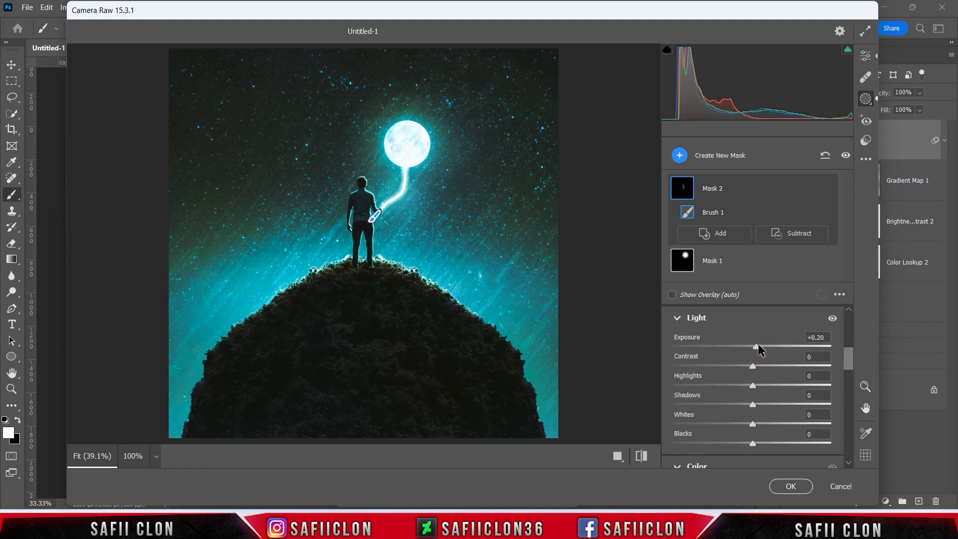
pyautogui.moveTo(752, 385); pyautogui.dragTo(758, 386)
pyautogui.moveTo(753, 424); pyautogui.dragTo(768, 424)
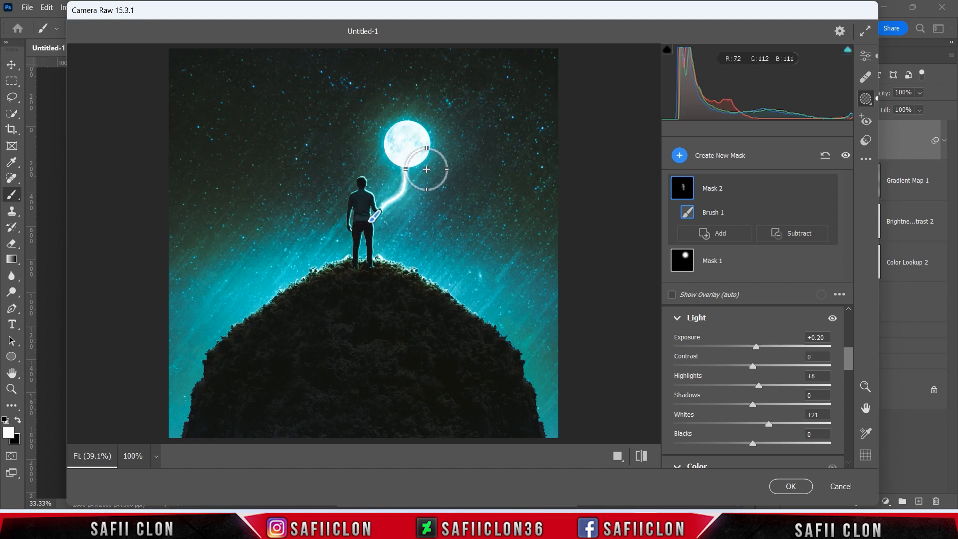
pyautogui.moveTo(447, 159)
pyautogui.mouseDown()
pyautogui.moveTo(357, 141)
pyautogui.moveTo(439, 79)
pyautogui.moveTo(340, 163)
pyautogui.moveTo(376, 208)
pyautogui.mouseUp()
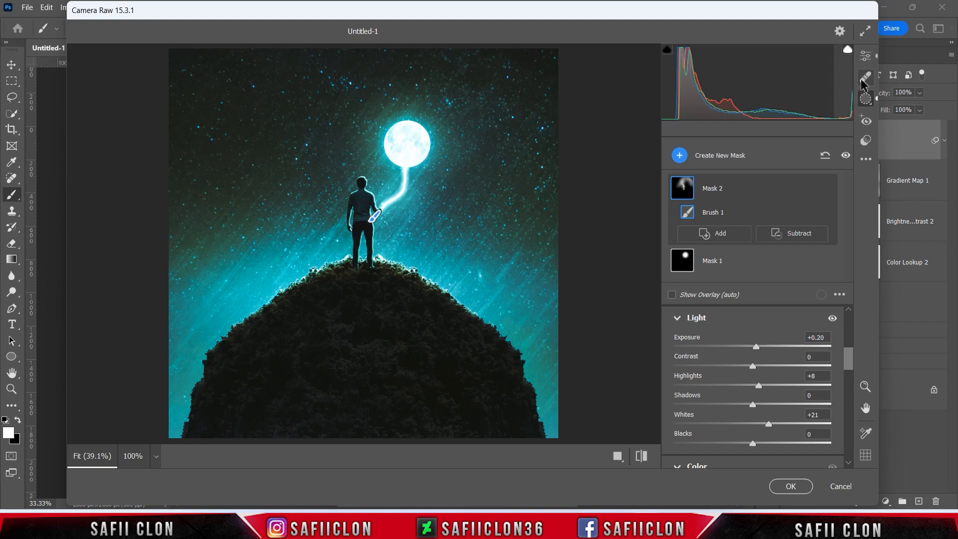
# Step: Compare the before and after views of the grading, return to the single view and apply the Camera Raw filter
pyautogui.click(868, 57)
pyautogui.click(619, 456)
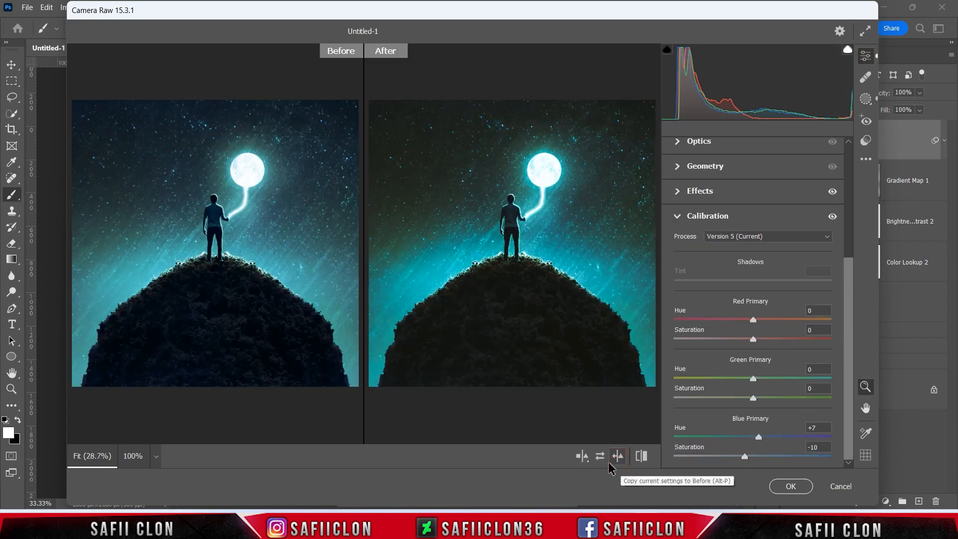
pyautogui.click(583, 456)
pyautogui.click(583, 456)
pyautogui.click(583, 457)
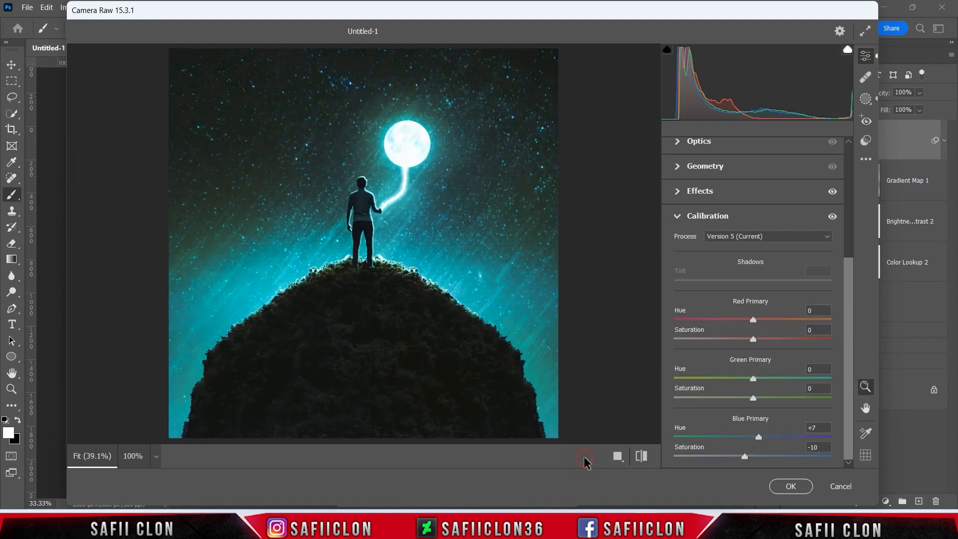
pyautogui.click(791, 486)
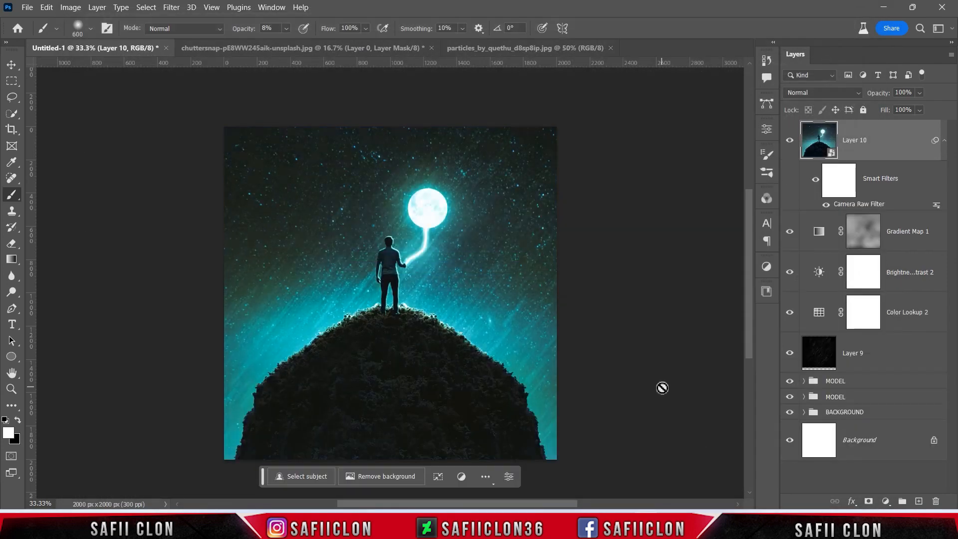
# Step: Compare the composite with the graded top layer hidden and shown, and examine the final image at different magnifications
pyautogui.click(788, 142)
pyautogui.click(789, 142)
pyautogui.click(788, 142)
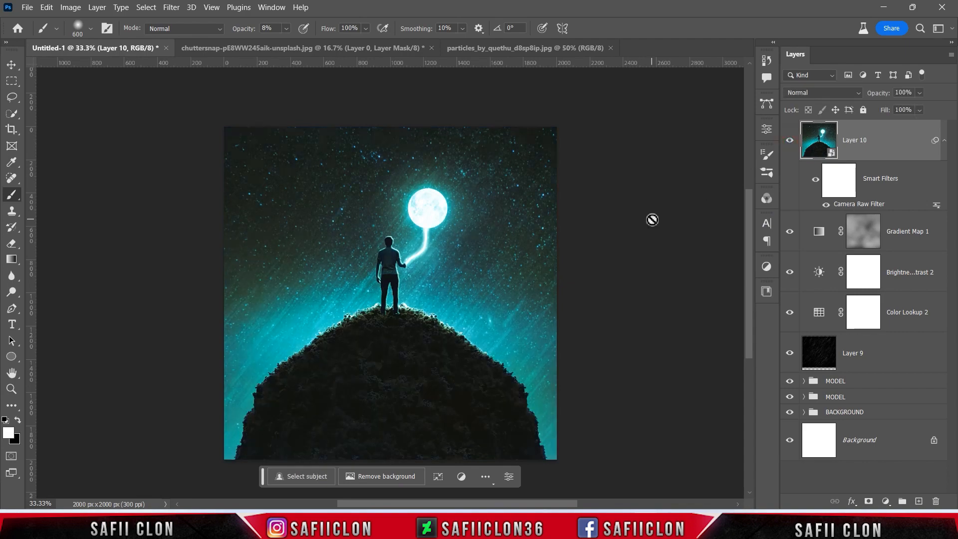
pyautogui.hotkey('ctrl', '+')
pyautogui.hotkey('ctrl', '-')
pyautogui.hotkey('ctrl', '-')
pyautogui.hotkey('ctrl', '-')
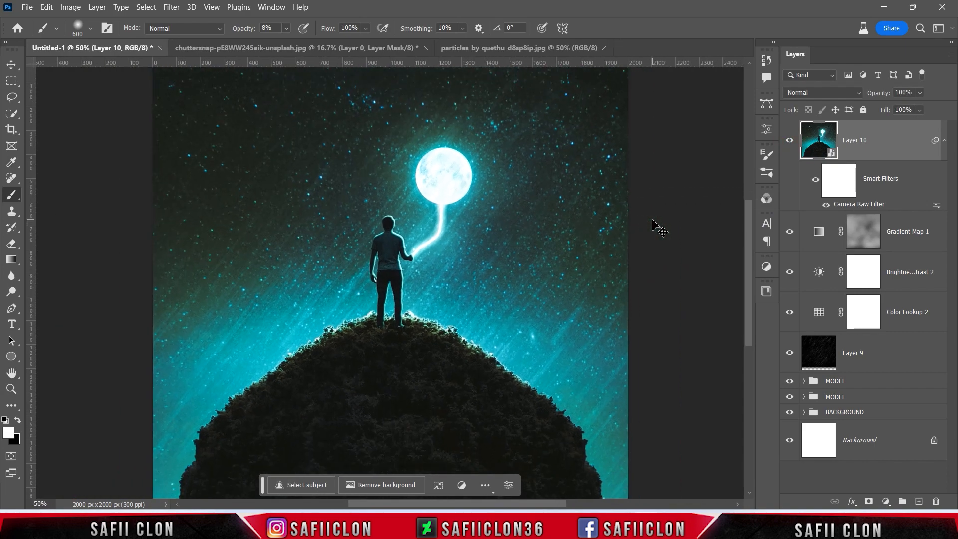
pyautogui.hotkey('ctrl', '+')
pyautogui.hotkey('ctrl', '+')
pyautogui.hotkey('ctrl', '-')
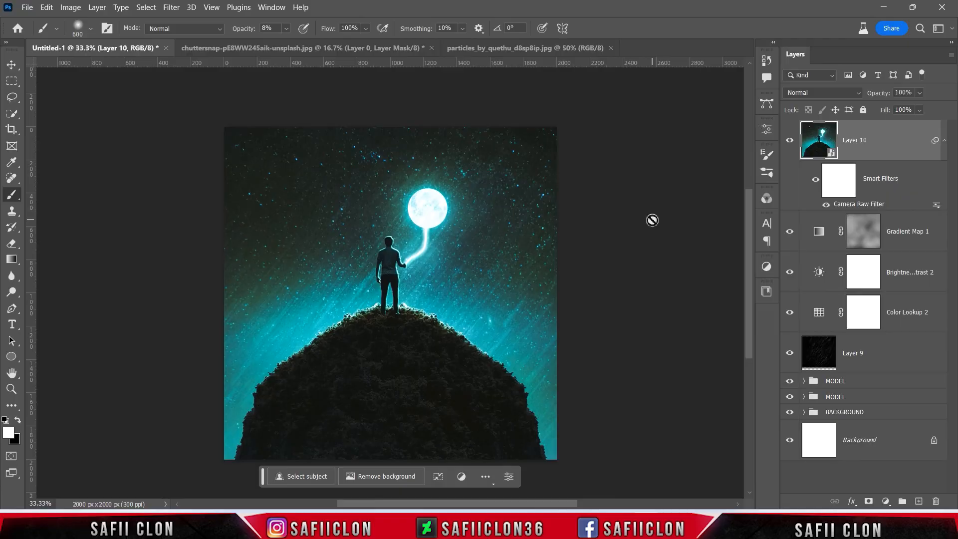